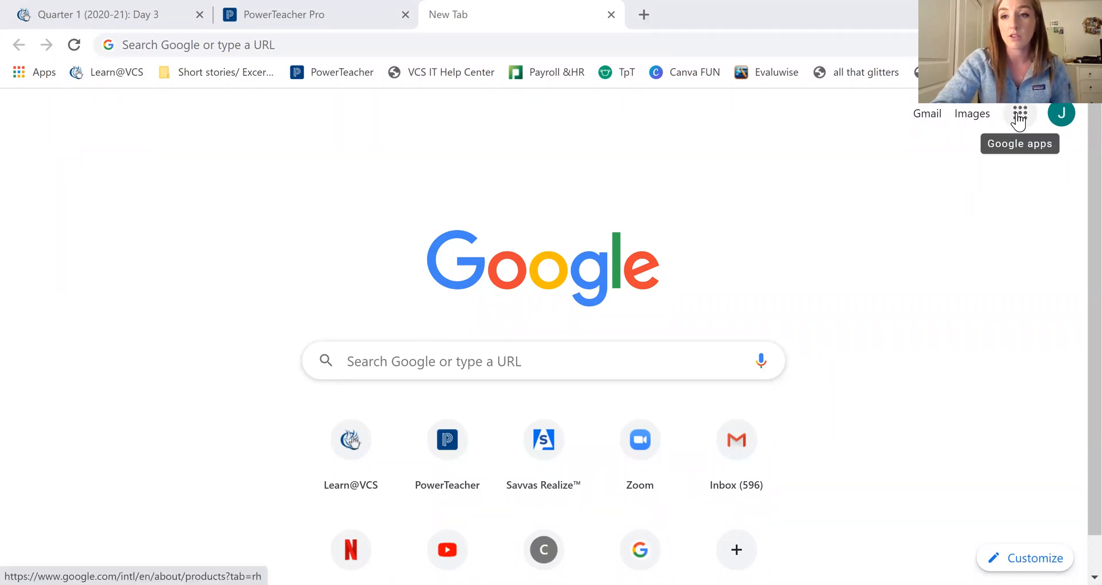
Step: Open Google Docs from the Google apps grid on Chrome's New Tab page
{"action": "left_click", "coordinate": [1018, 118]}
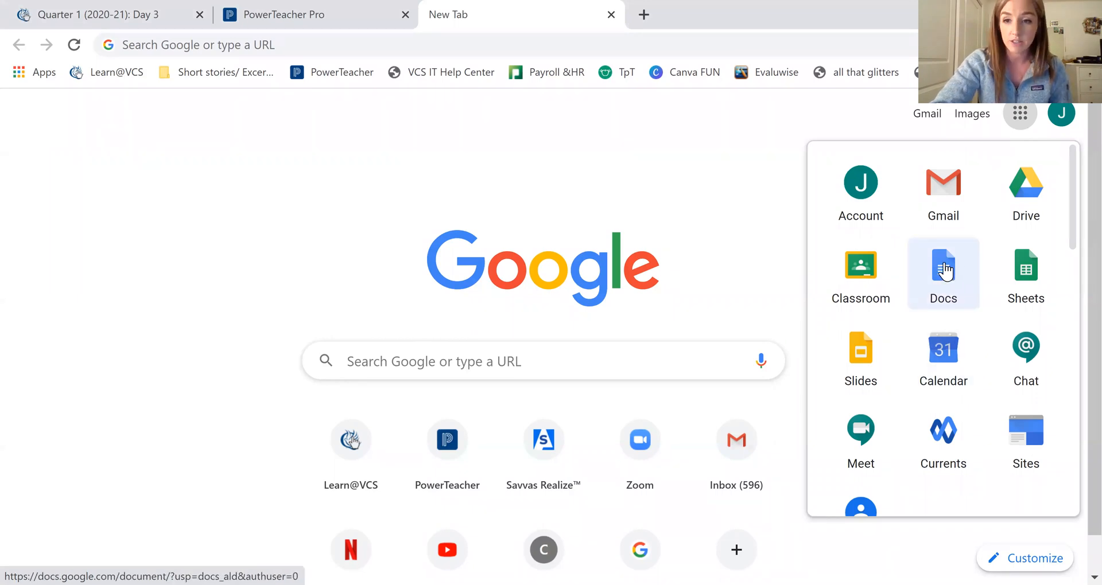
{"action": "left_click", "coordinate": [938, 279]}
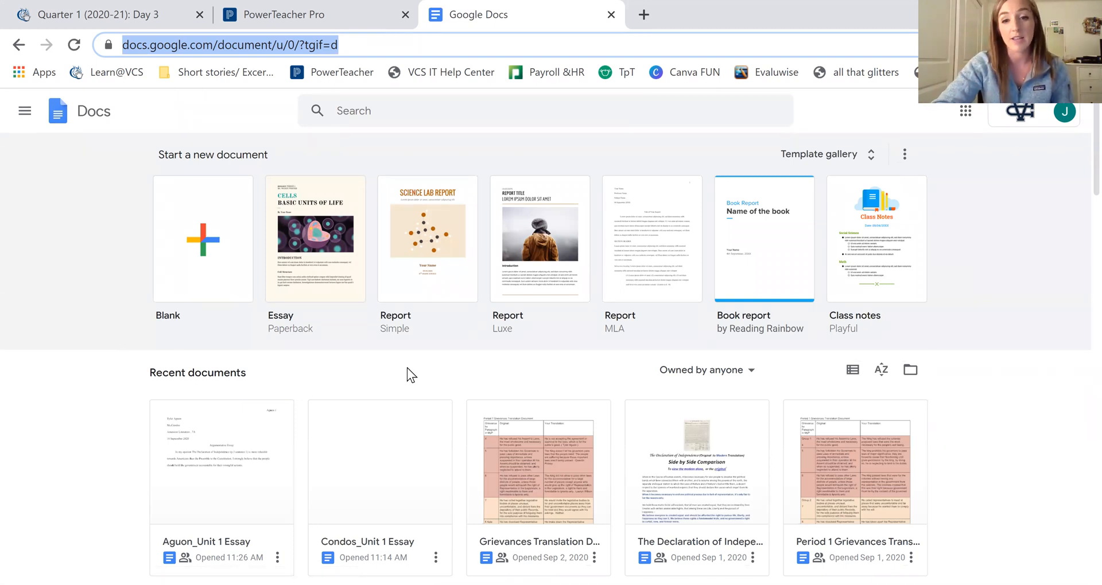
Step: Create a blank document and title it 'Characterization Paragraph _ English'
{"action": "left_click", "coordinate": [224, 237]}
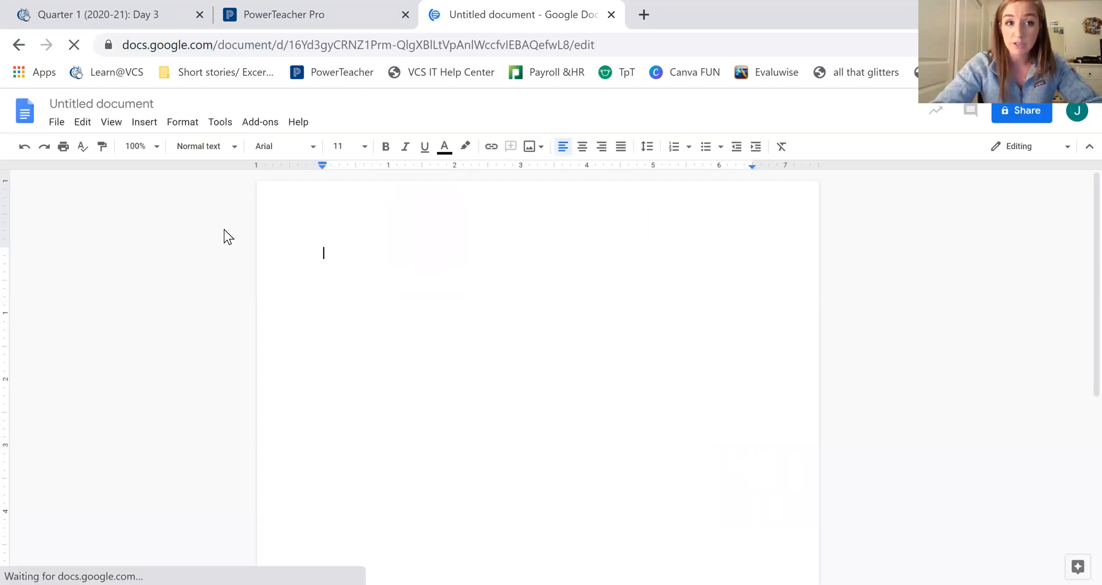
{"action": "right_click", "coordinate": [84, 100]}
{"action": "left_click", "coordinate": [74, 104]}
{"action": "double_click", "coordinate": [73, 103]}
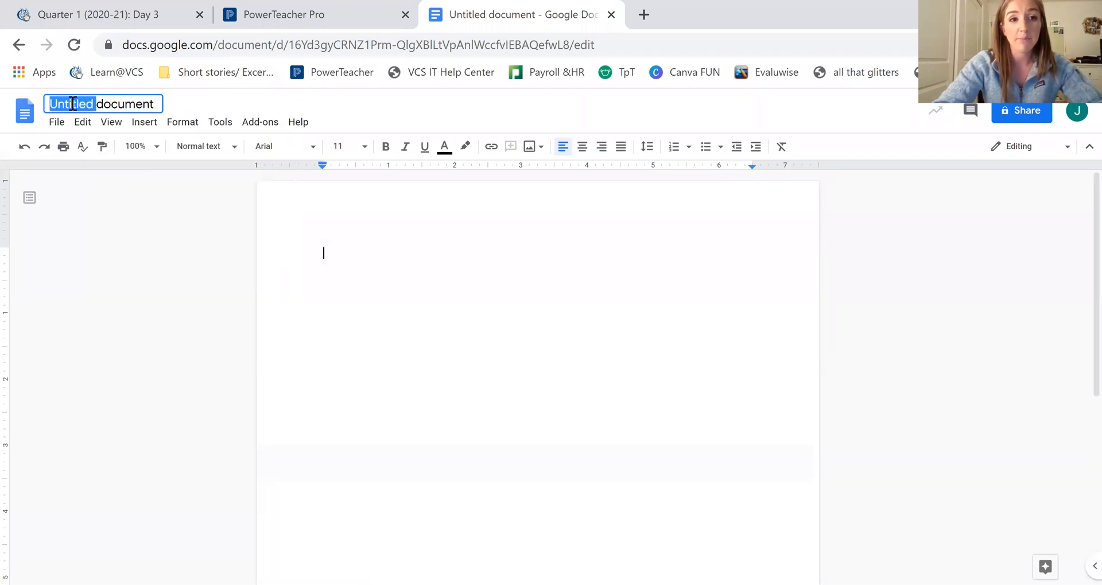
{"action": "triple_click", "coordinate": [143, 99]}
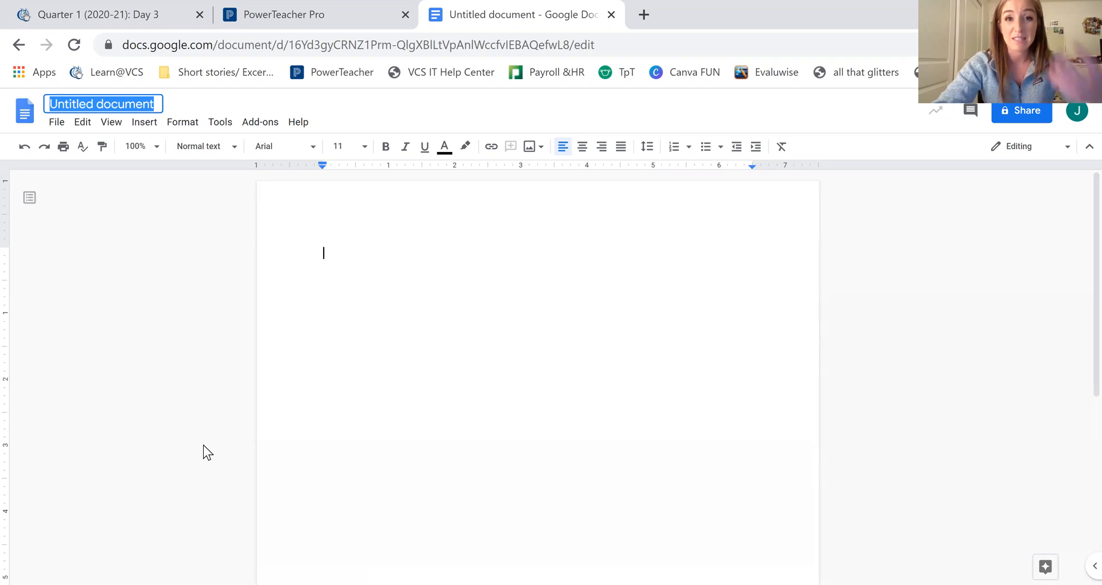
{"action": "type", "text": "Chara"}
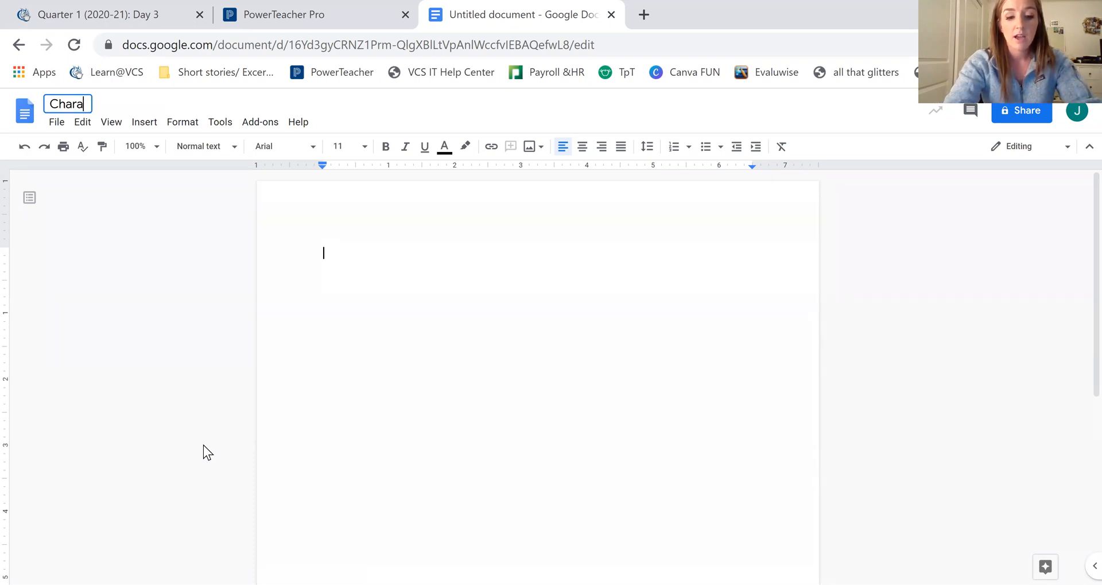
{"action": "type", "text": "cterization P"}
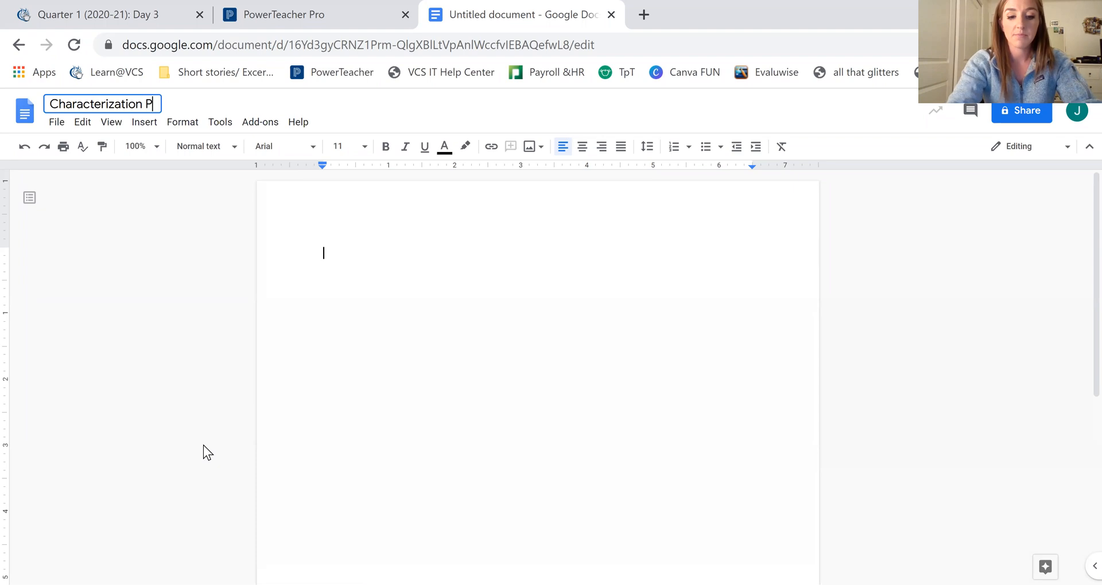
{"action": "type", "text": "aragraph _ English"}
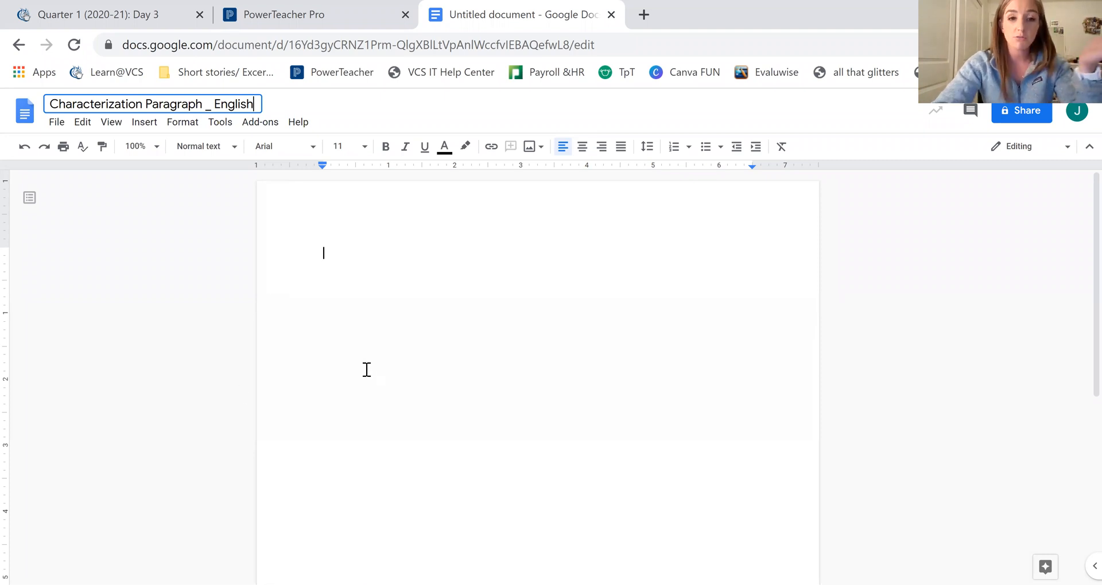
{"action": "left_click", "coordinate": [362, 317]}
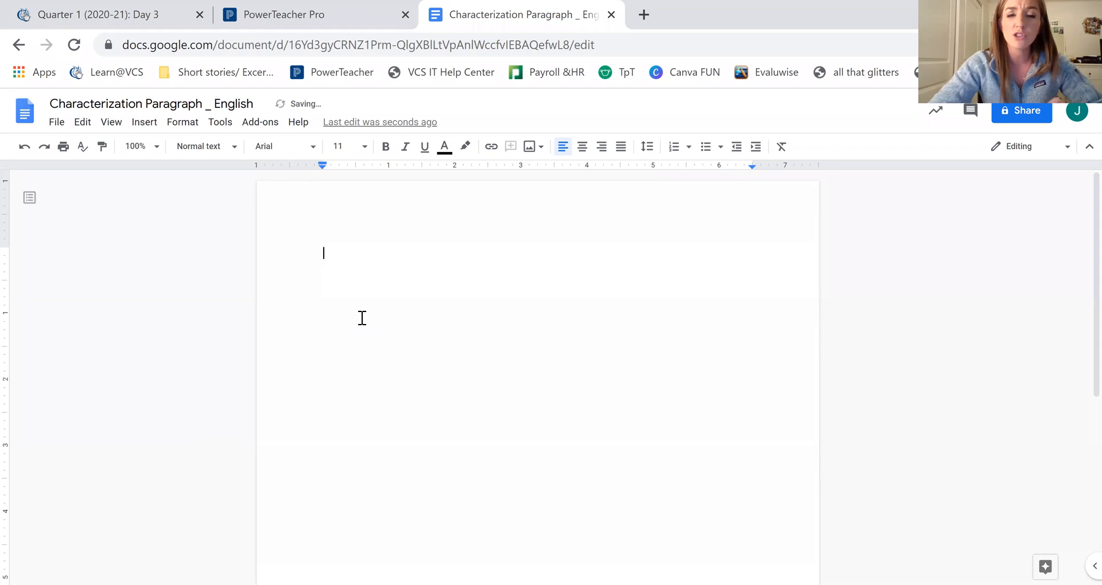
Step: Set the toolbar font to Times New Roman at size 12
{"action": "left_click", "coordinate": [56, 123]}
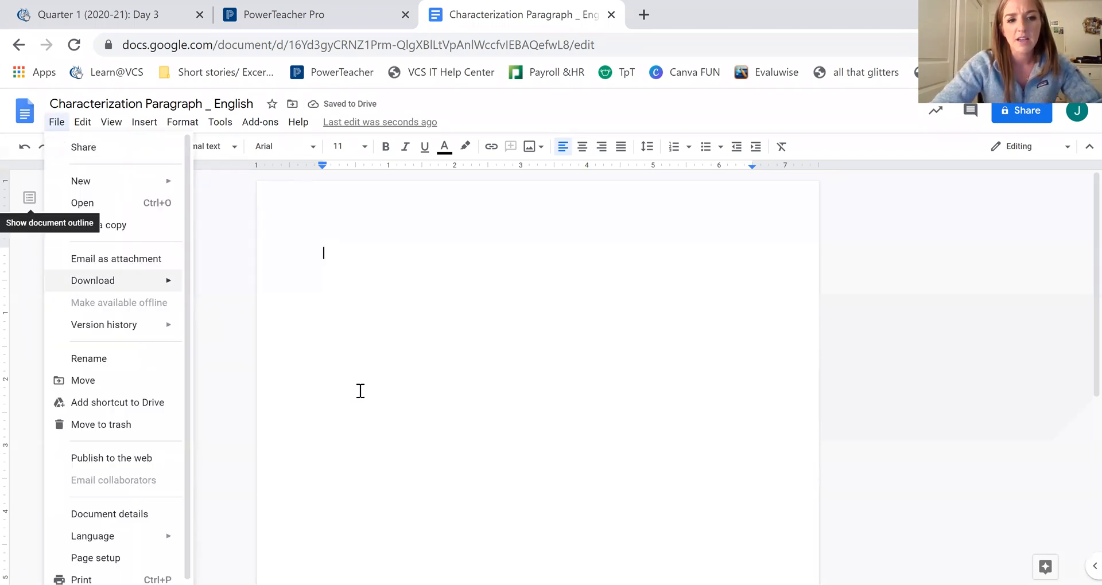
{"action": "left_click", "coordinate": [458, 353]}
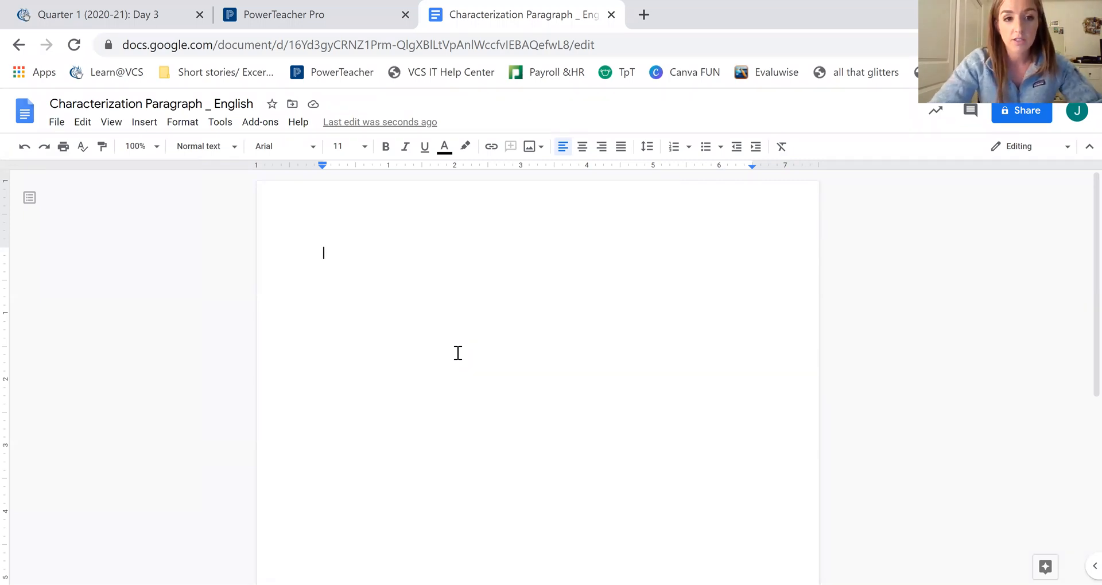
{"action": "left_click", "coordinate": [314, 150]}
{"action": "left_click", "coordinate": [329, 229]}
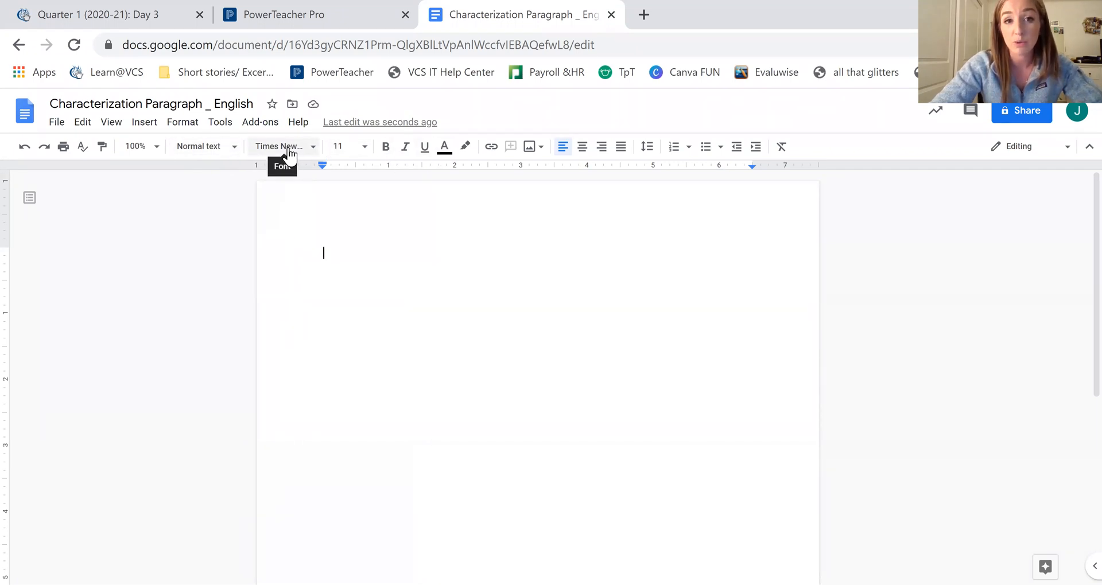
{"action": "left_click", "coordinate": [364, 148]}
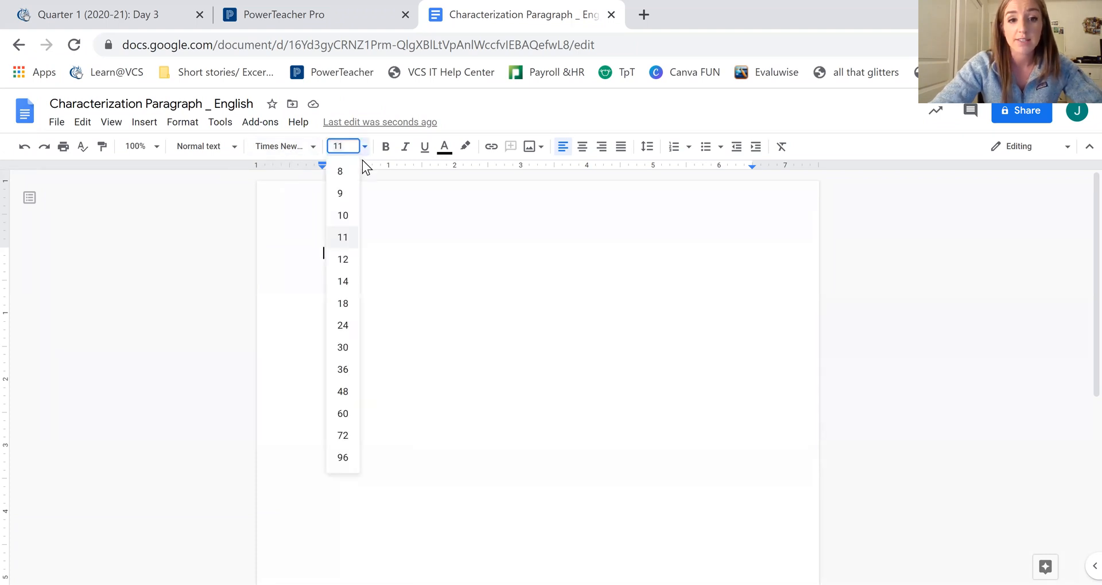
{"action": "left_click", "coordinate": [343, 260]}
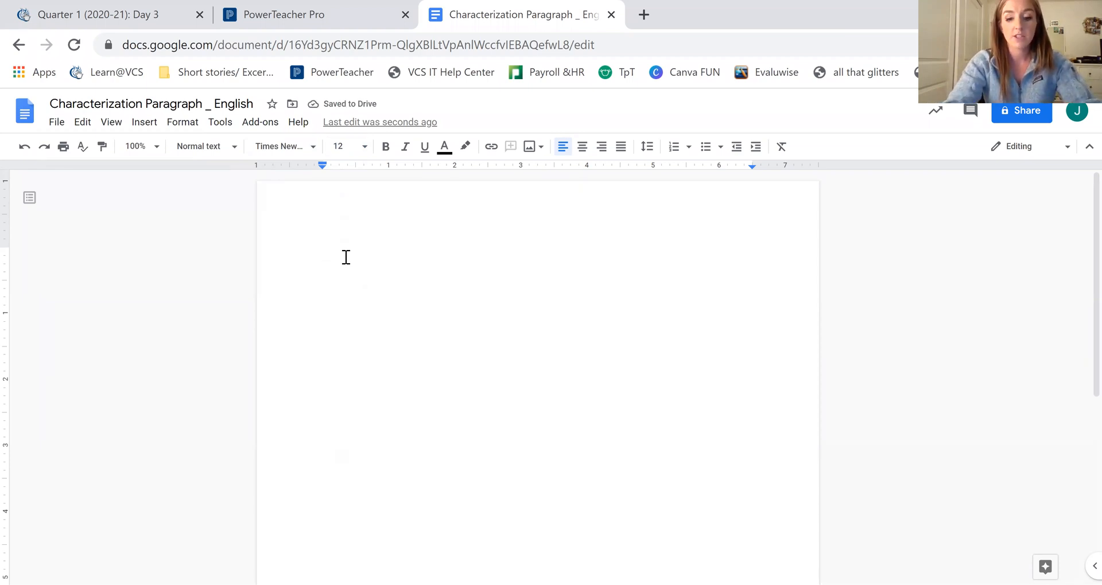
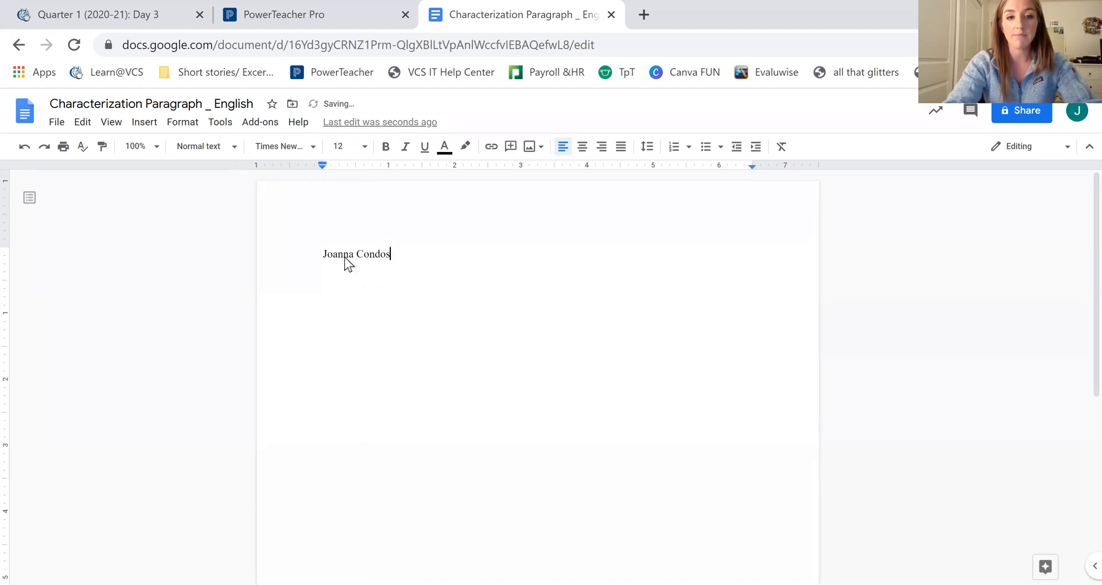
Step: Type the heading lines: student's name, teacher's name, 'English 10, P.6', and '9/17/2020'
{"action": "key", "text": "Return"}
{"action": "type", "text": "Ms. Condos"}
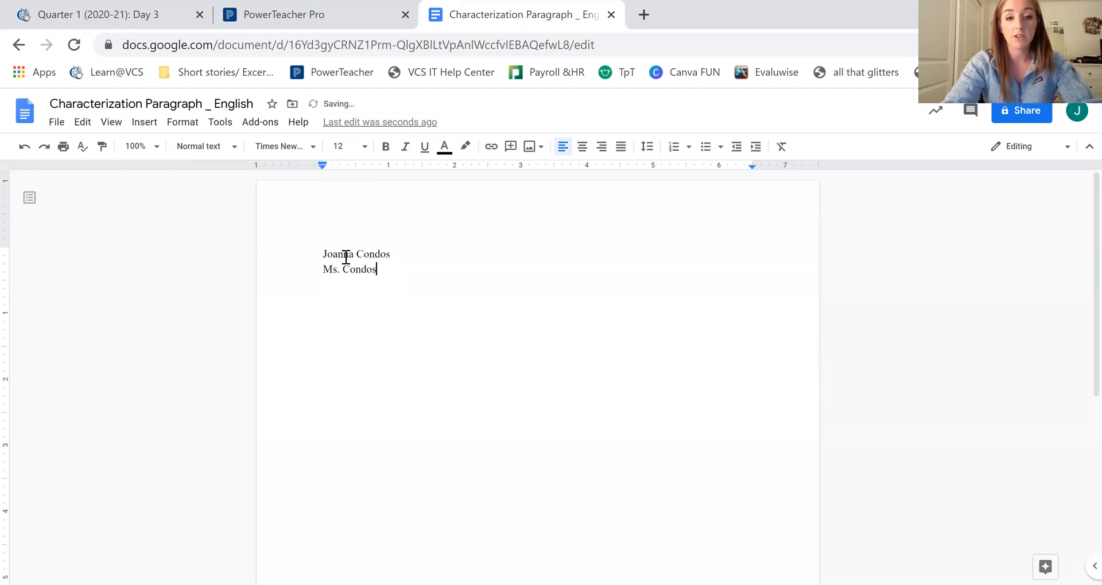
{"action": "key", "text": "Return"}
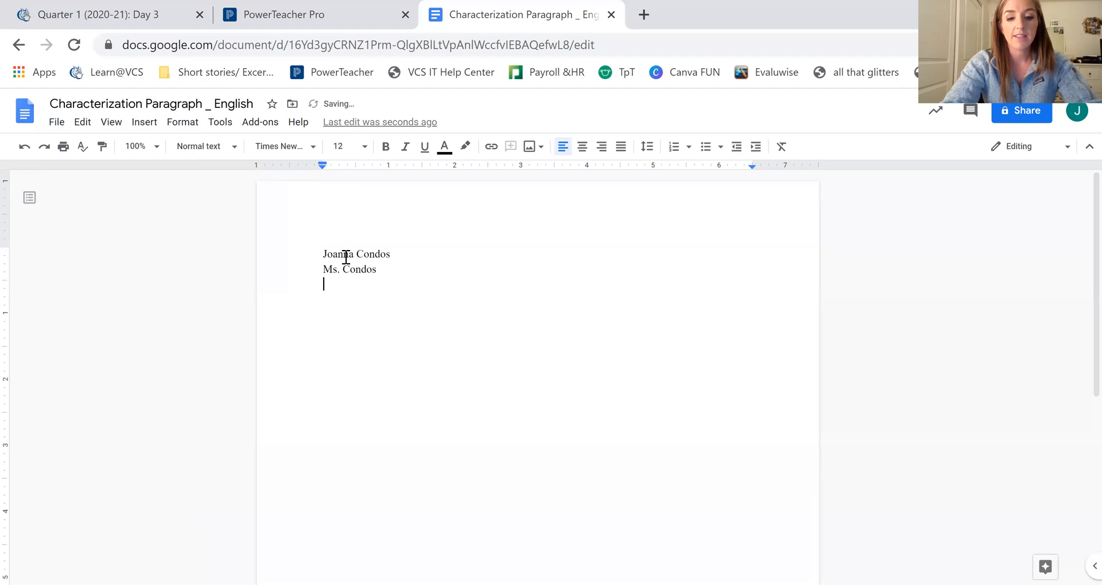
{"action": "type", "text": "English 10"}
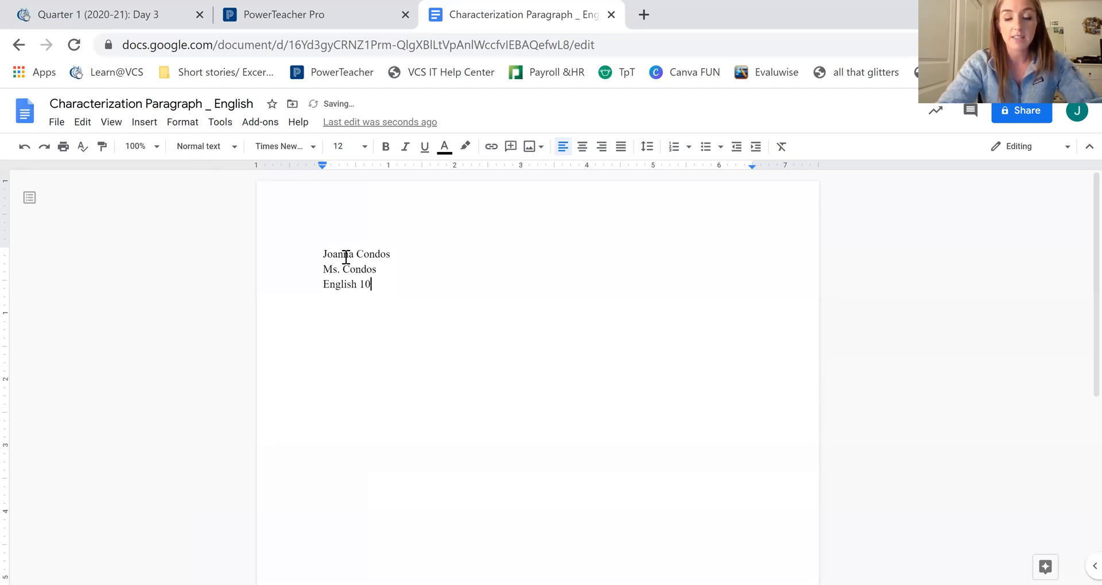
{"action": "type", "text": ", "}
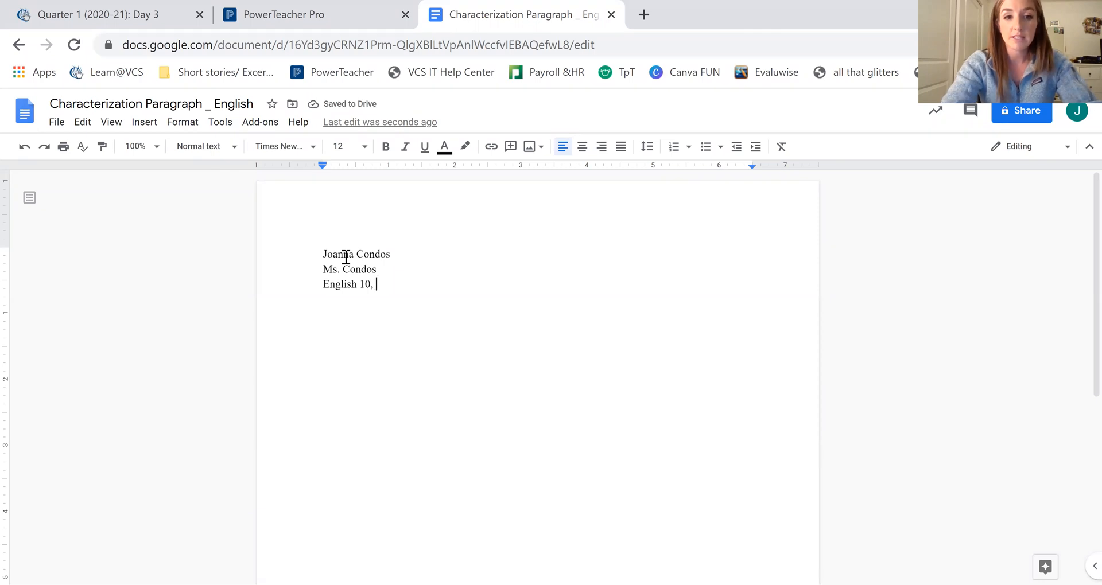
{"action": "type", "text": "P.6"}
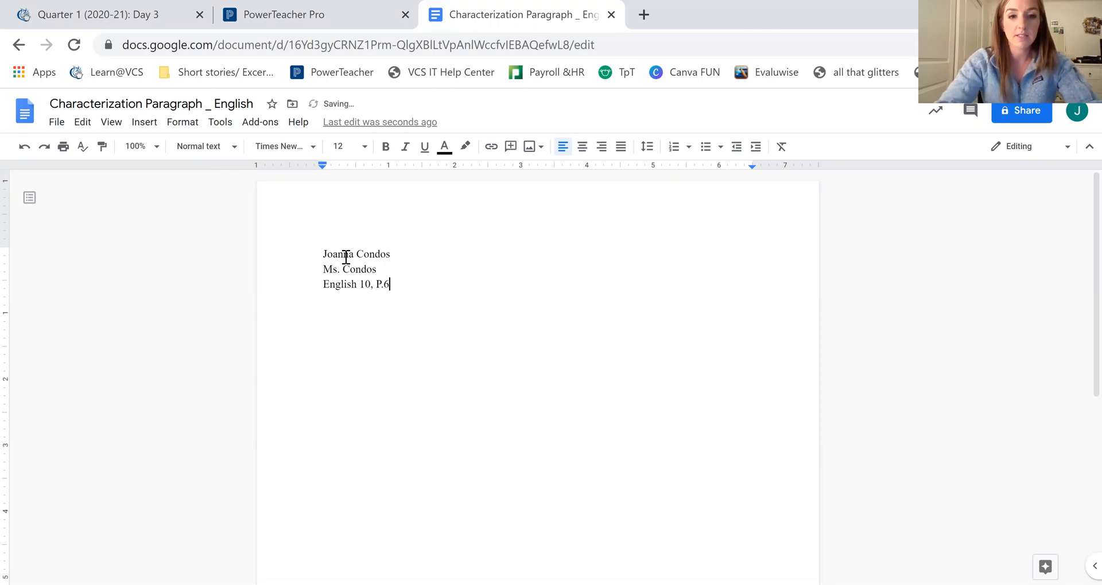
{"action": "key", "text": "Return"}
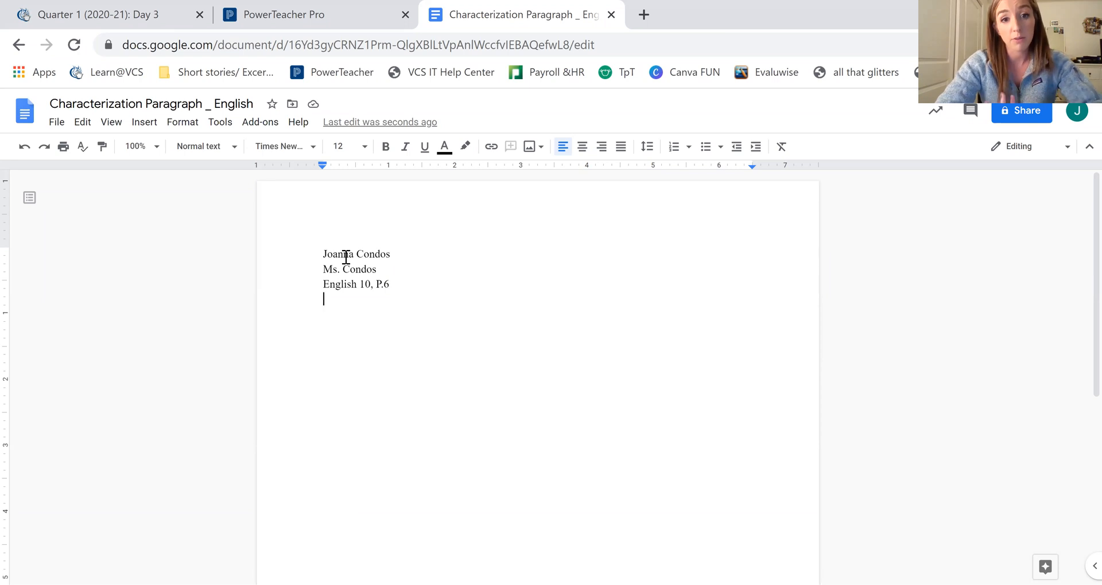
{"action": "type", "text": "9/17/2020"}
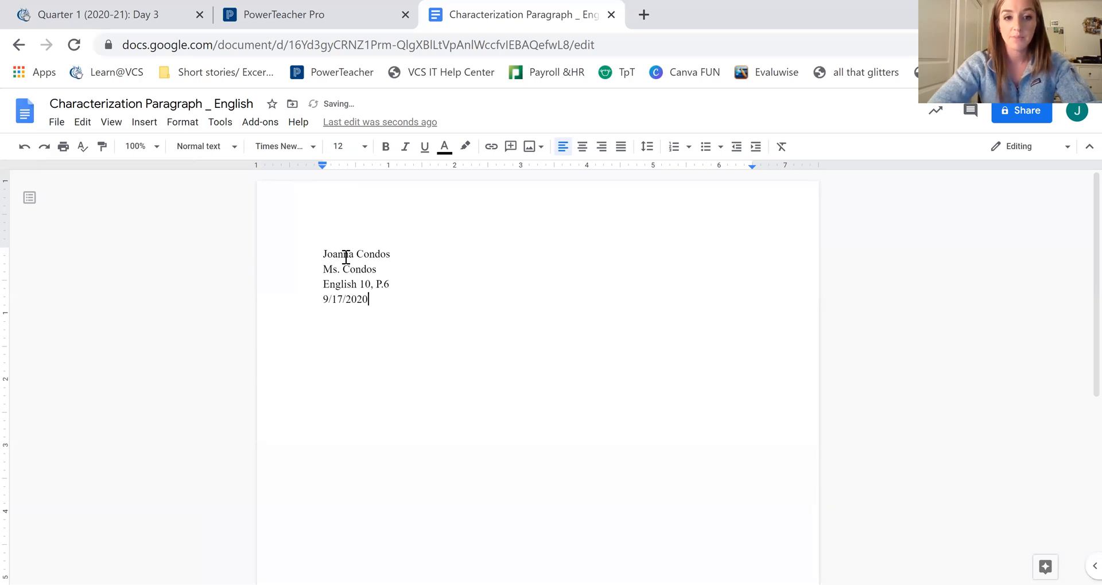
{"action": "key", "text": "Return"}
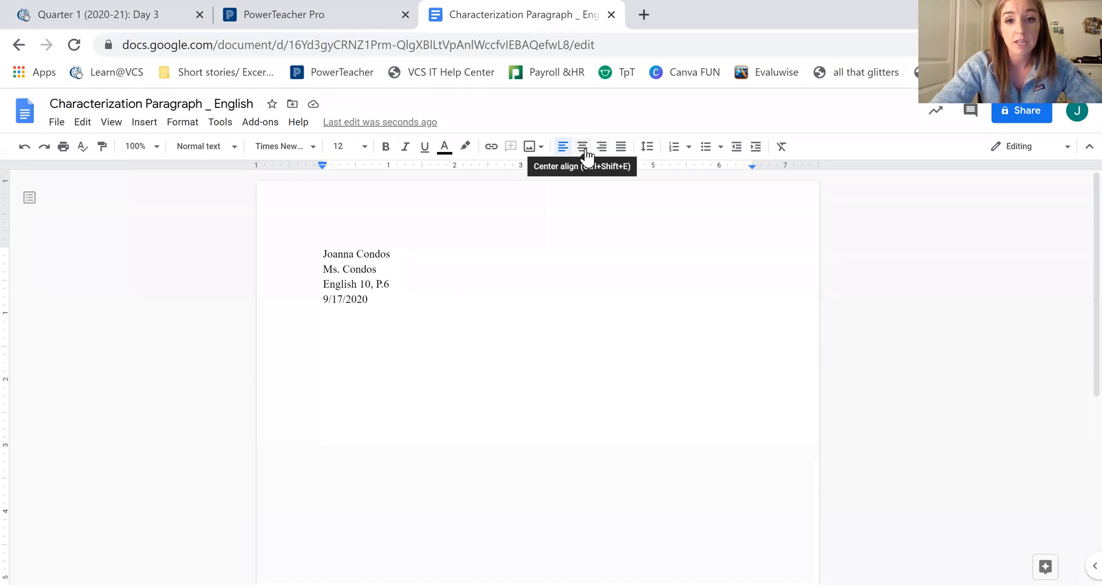
Step: Center and type 'Indirect Characterization Paragraph', then left-align the new line below
{"action": "left_click", "coordinate": [585, 151]}
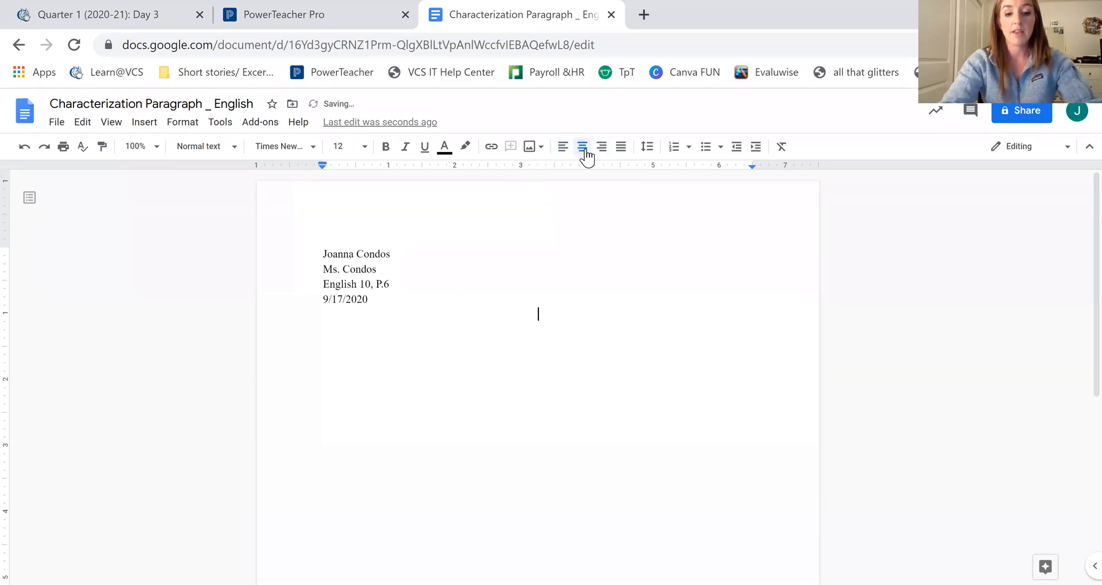
{"action": "type", "text": "Indi"}
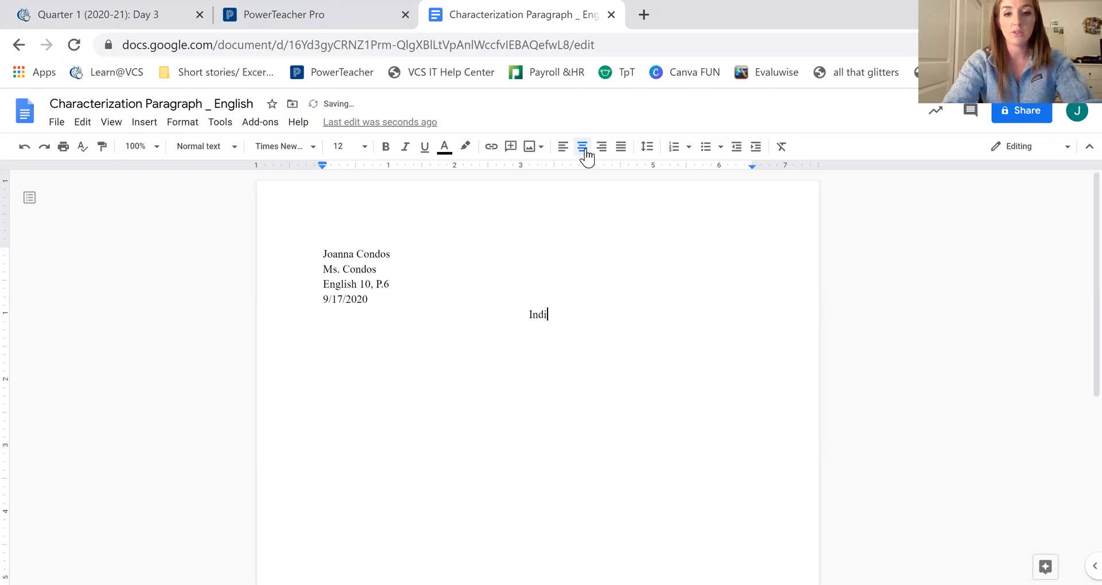
{"action": "type", "text": "rect Characterizat"}
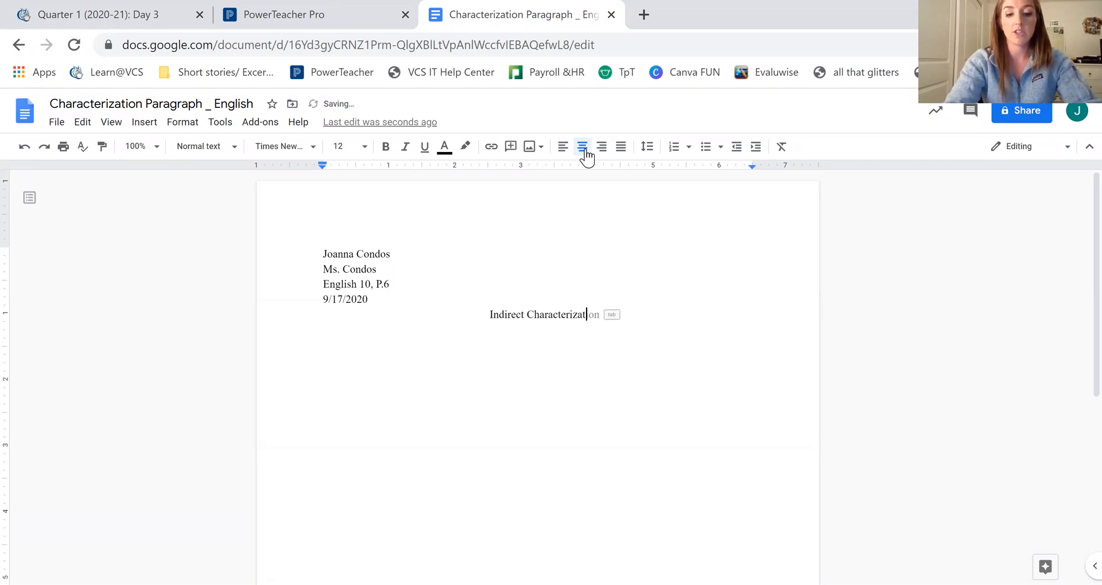
{"action": "type", "text": "ion Paragraph"}
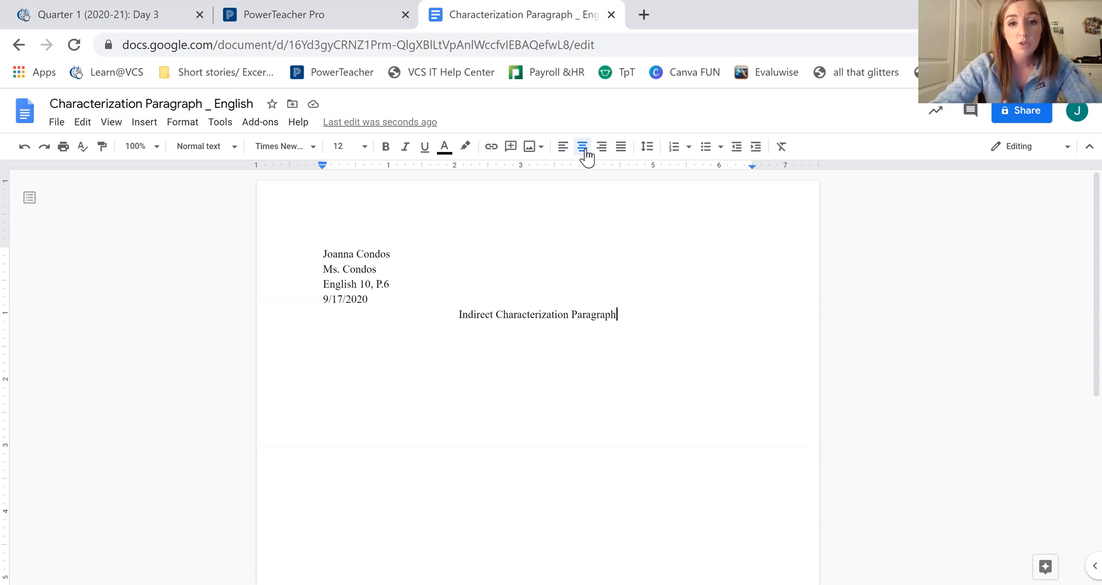
{"action": "key", "text": "Return"}
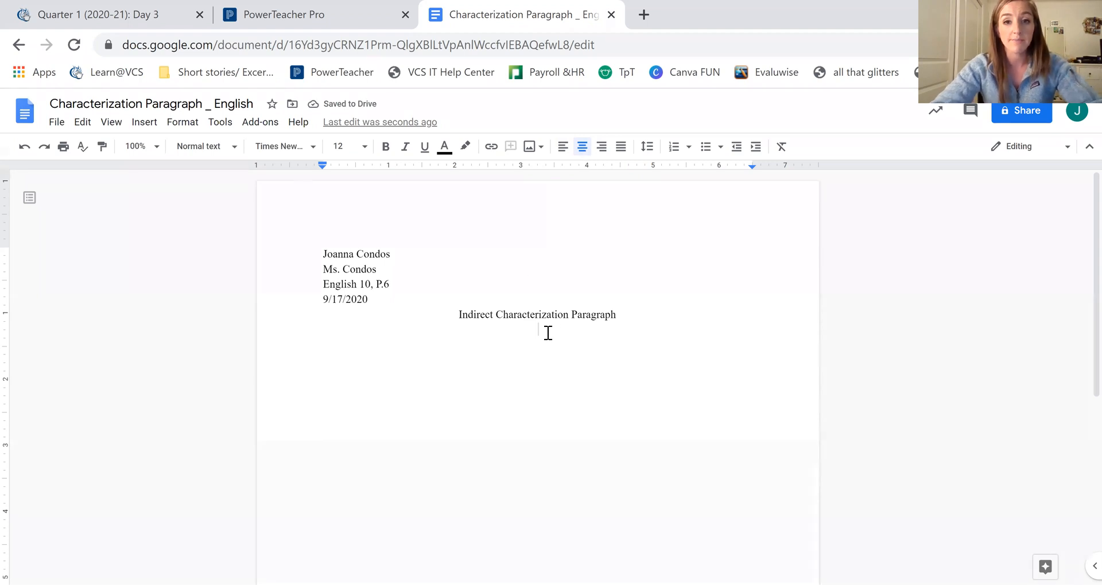
{"action": "left_click", "coordinate": [563, 148]}
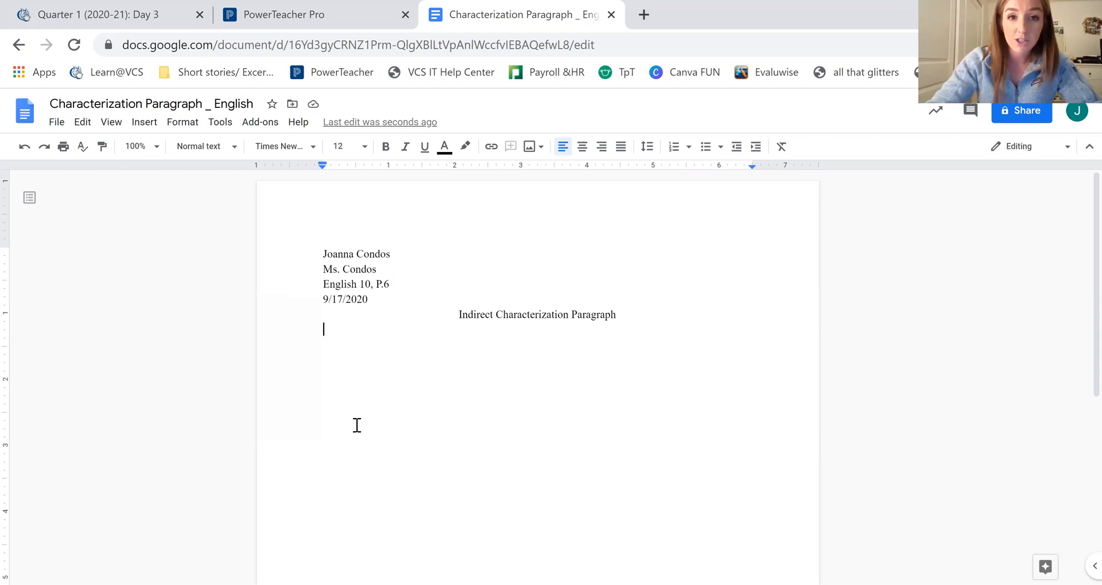
Step: Type a line of placeholder filler text as the body, with no left indent
{"action": "key", "text": "Tab"}
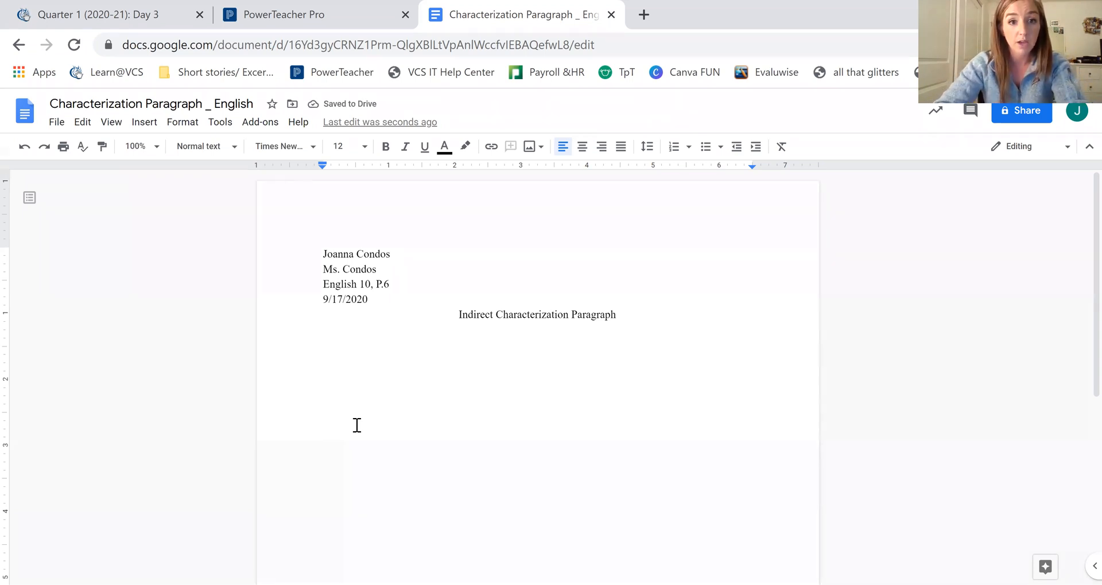
{"action": "key", "text": "BackSpace"}
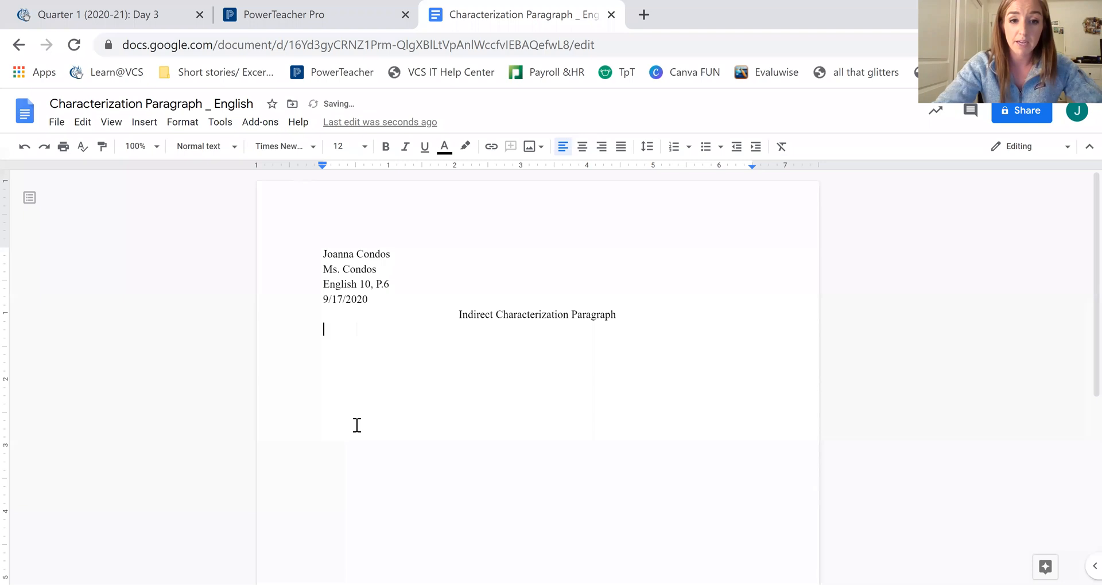
{"action": "left_click", "coordinate": [756, 148]}
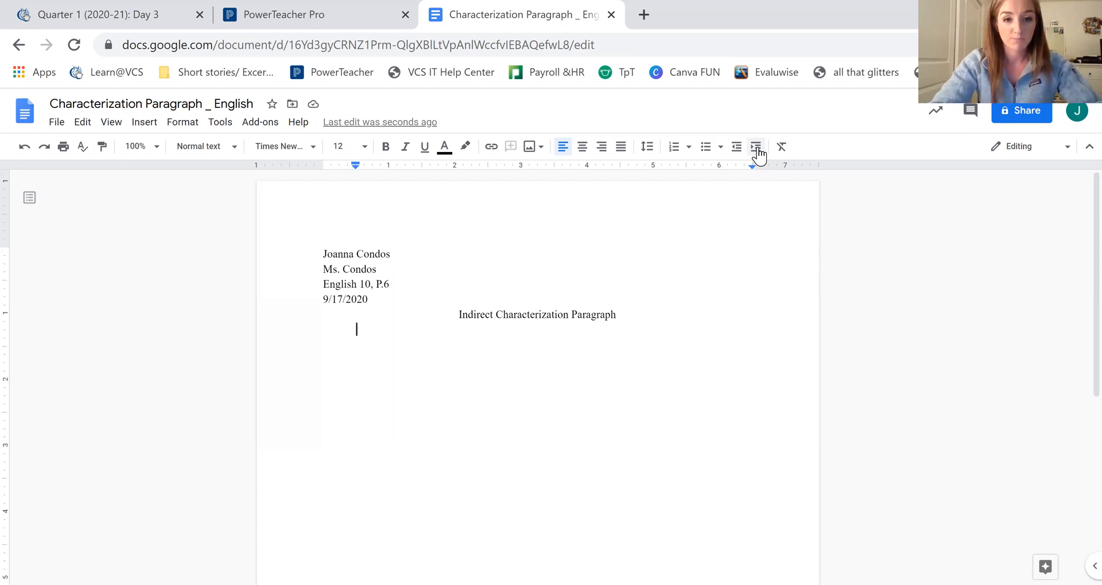
{"action": "type", "text": "Fsiodjfkzxcdfjkxcn idjkzxcnsdijkxcn sdkjzxcnskjzdxcn"}
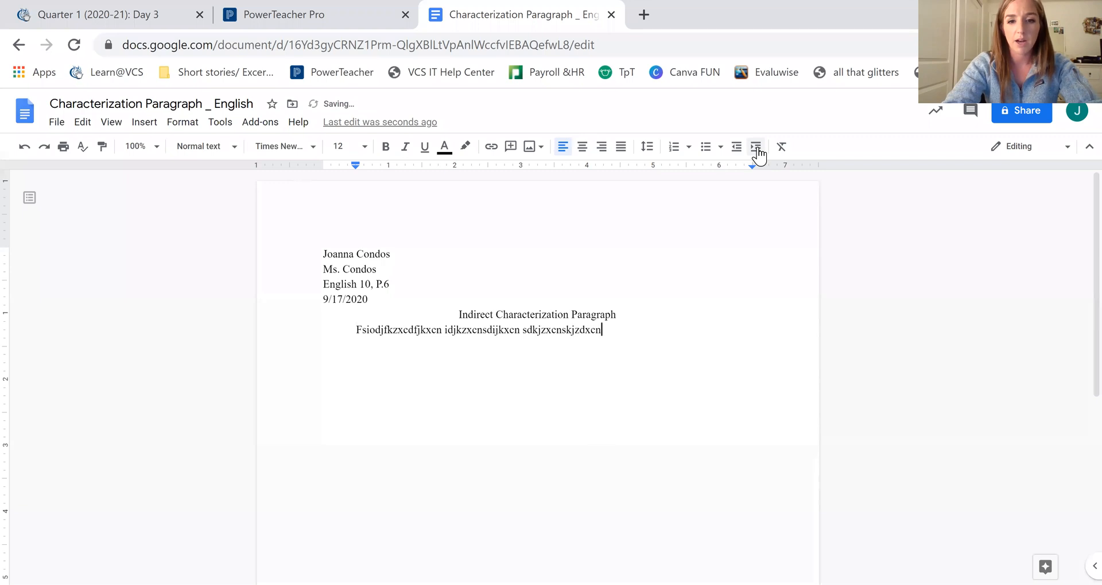
{"action": "type", "text": "sjkdncasoidjknxcsjkehrdjcsndouijncoiod"}
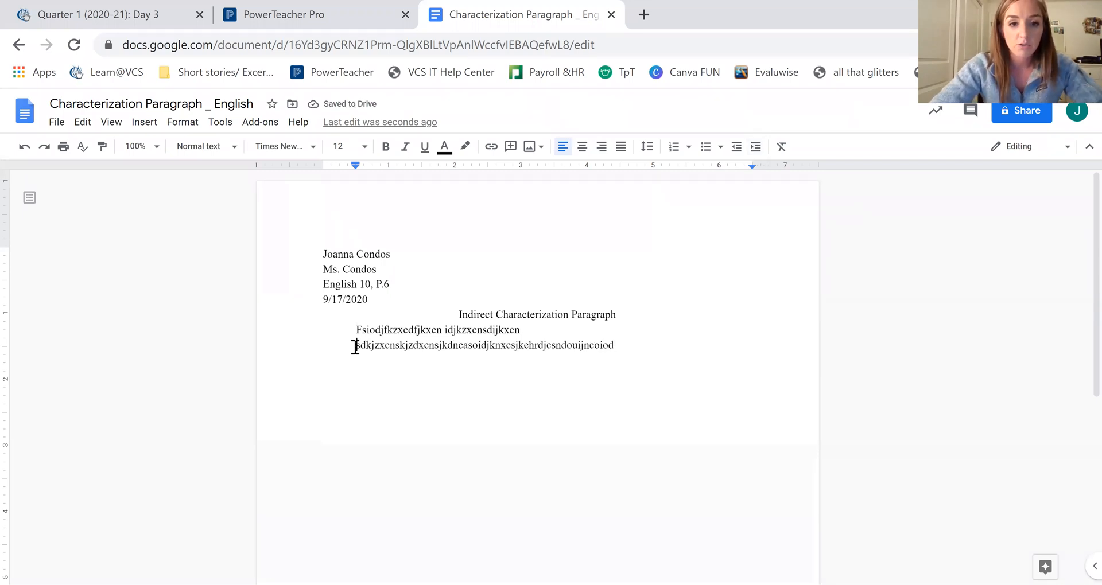
{"action": "left_click", "coordinate": [736, 147]}
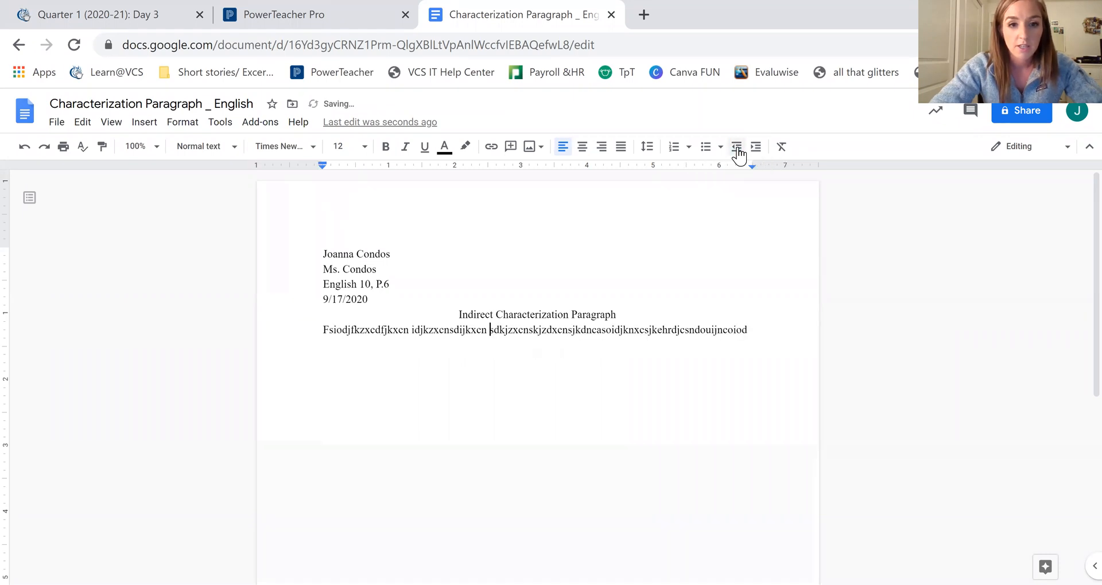
Step: Append 'fiojef' and insert spaces to break the long filler words apart
{"action": "left_click", "coordinate": [757, 328]}
{"action": "type", "text": "fiojef"}
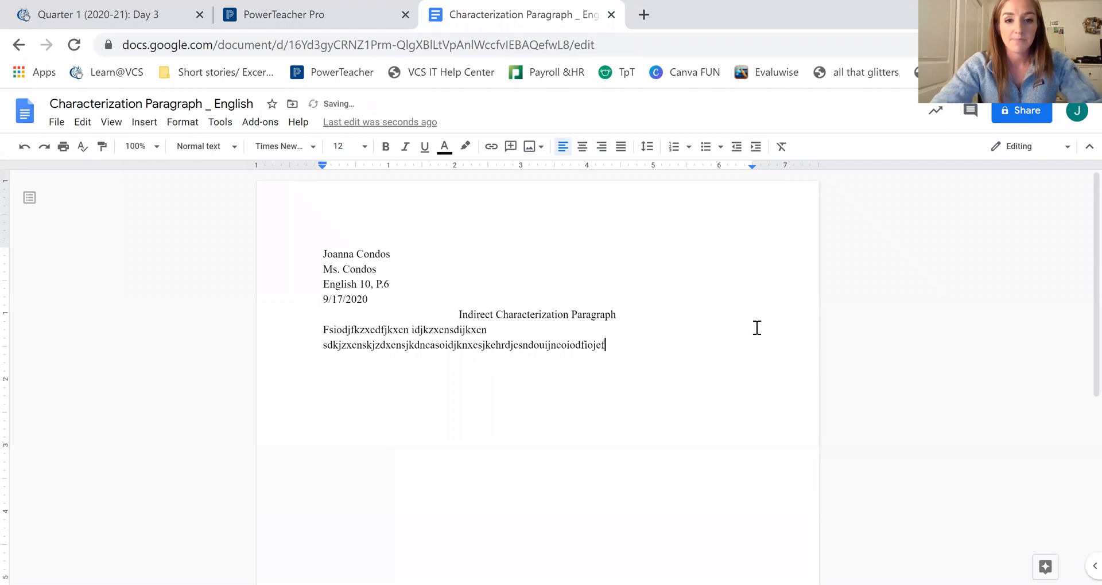
{"action": "left_click", "coordinate": [491, 345]}
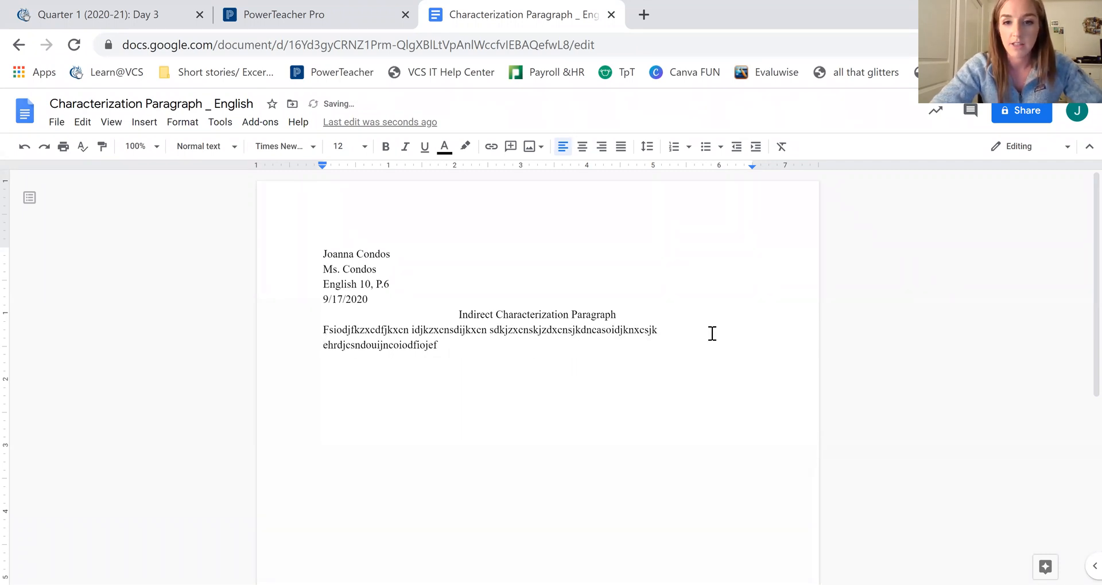
{"action": "left_click", "coordinate": [388, 346]}
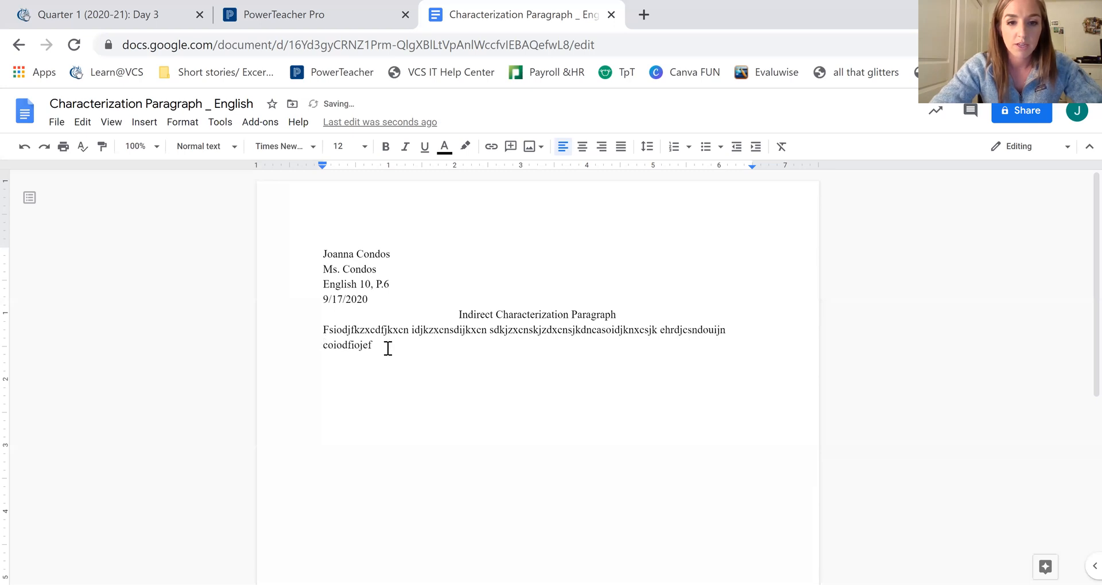
Step: Rearrange the body paragraph's line breaks and clear its left indent
{"action": "left_click", "coordinate": [324, 330]}
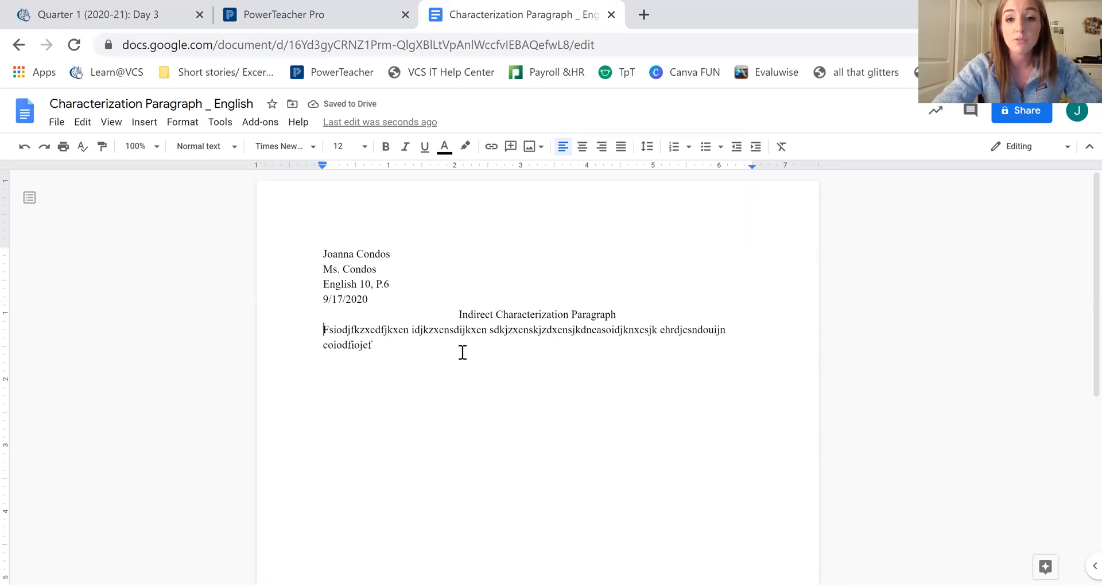
{"action": "left_click", "coordinate": [756, 147]}
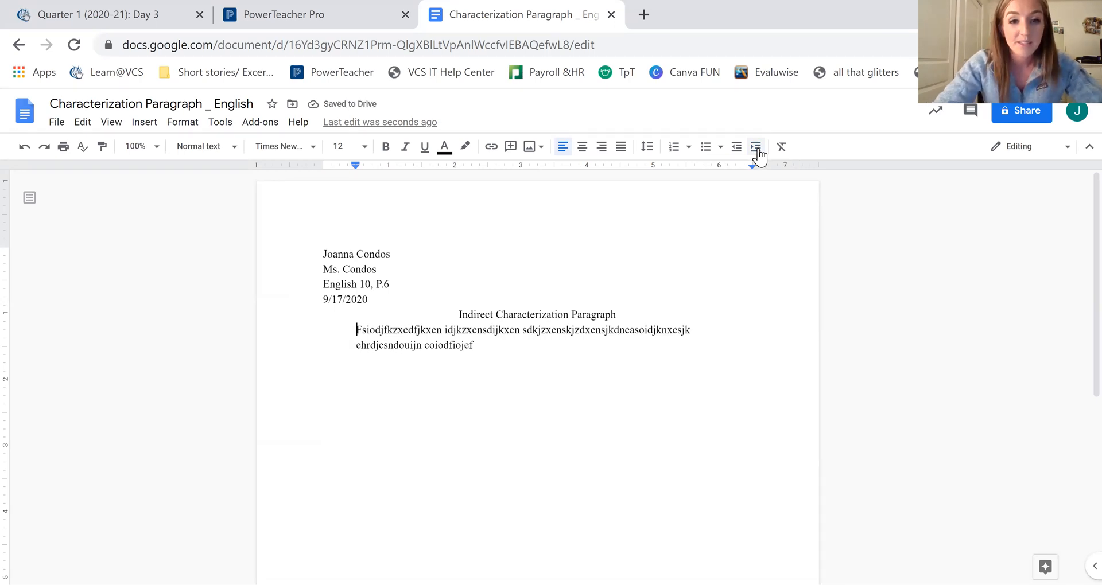
{"action": "key", "text": "BackSpace"}
{"action": "left_click", "coordinate": [730, 331]}
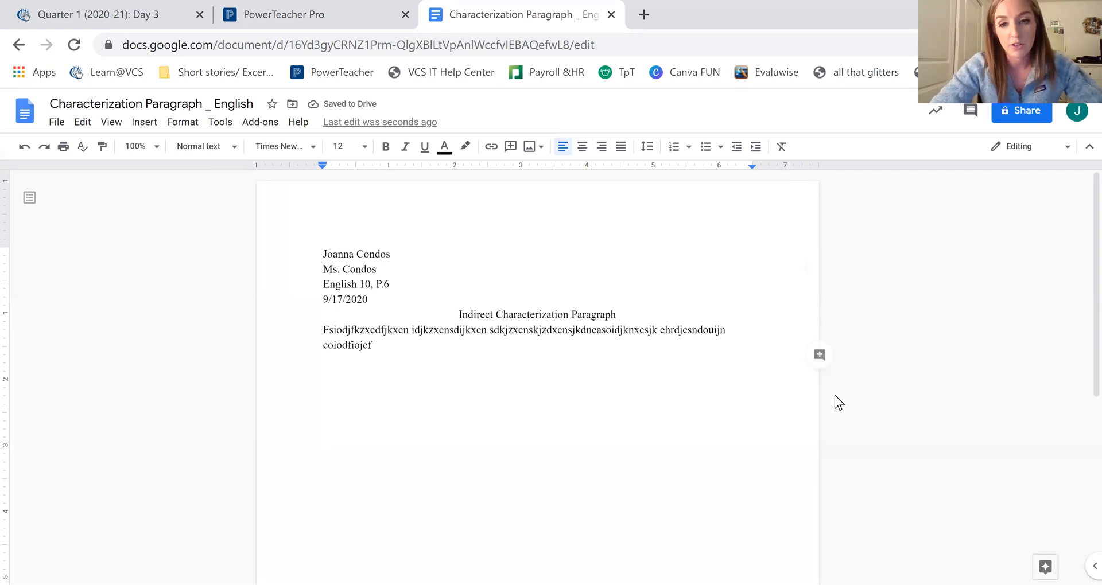
{"action": "key", "text": "Return"}
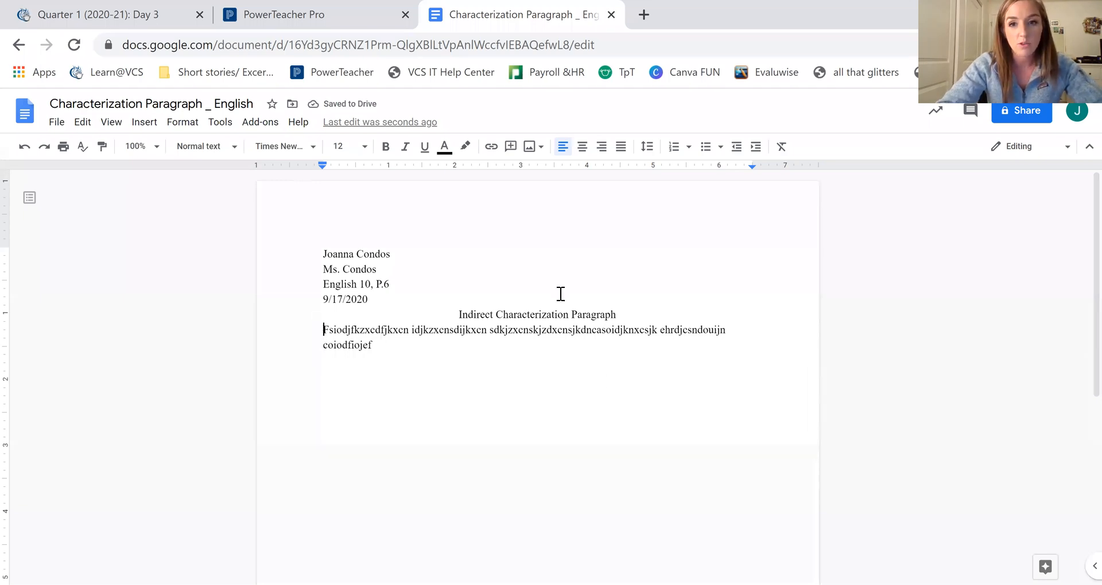
{"action": "left_click", "coordinate": [750, 151]}
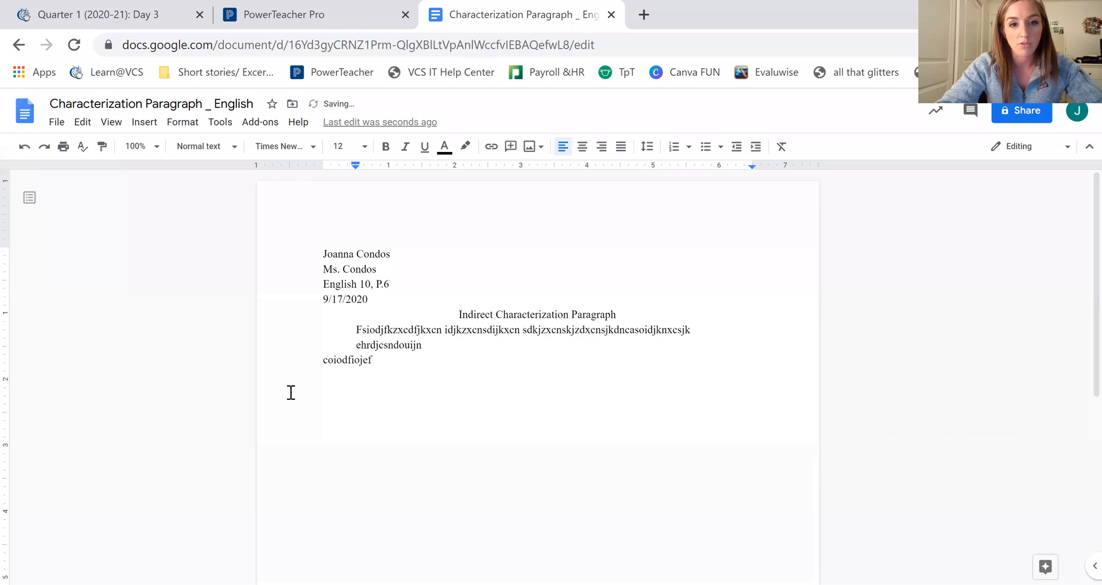
{"action": "left_click", "coordinate": [355, 345]}
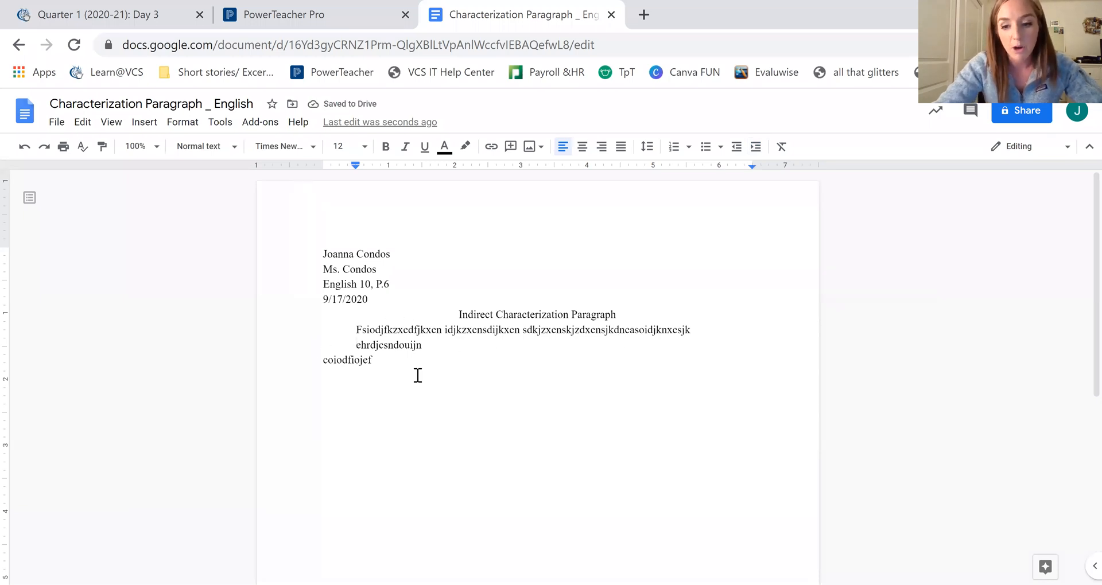
{"action": "key", "text": "BackSpace"}
{"action": "key", "text": "Return"}
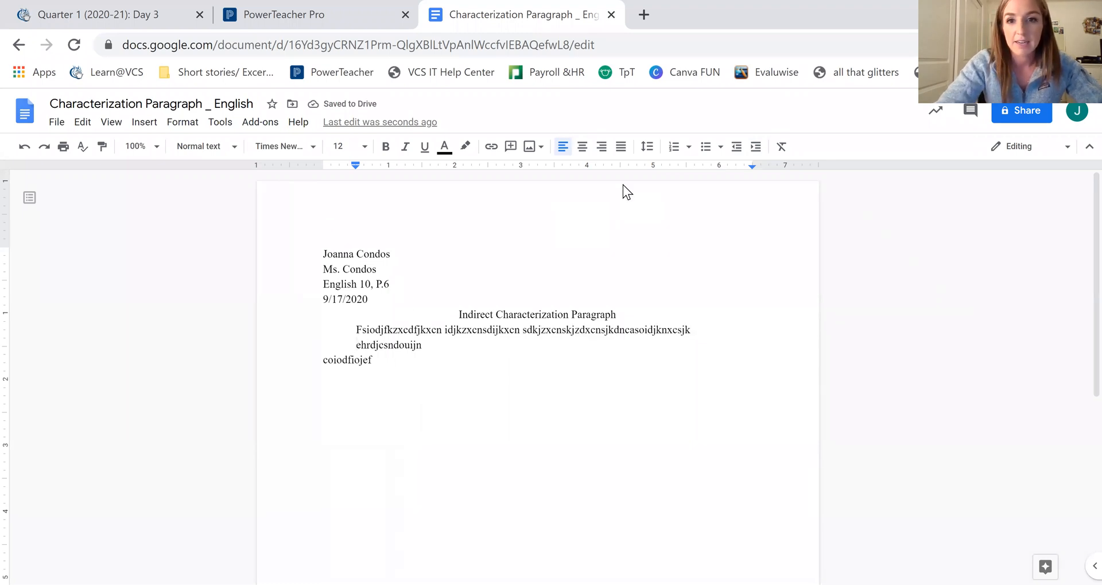
{"action": "left_click", "coordinate": [736, 147]}
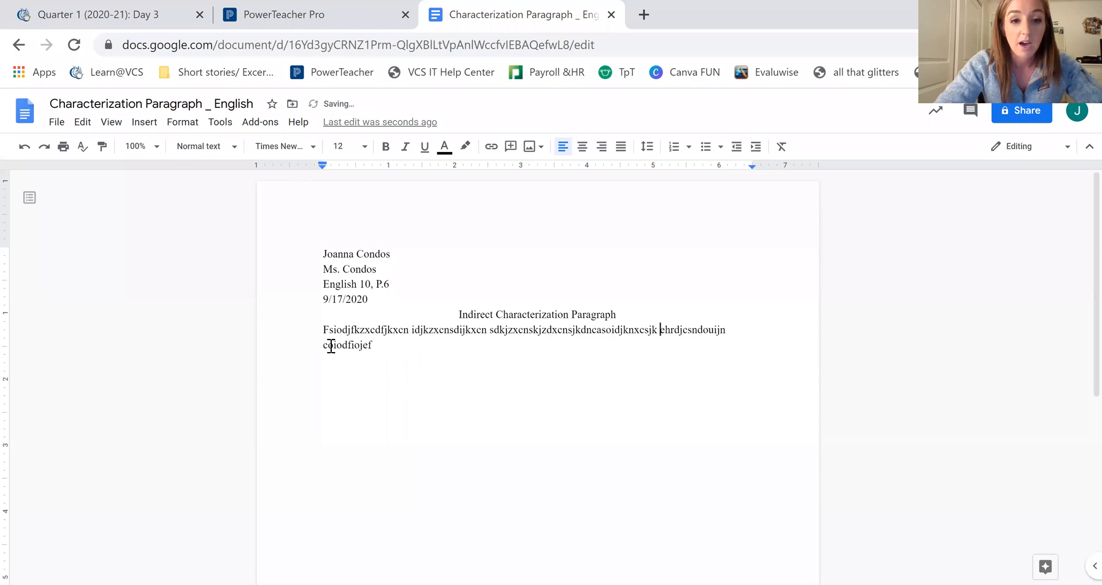
Step: Give the paragraph a first-line Tab indent and join the stray last word to its line
{"action": "left_click", "coordinate": [317, 333]}
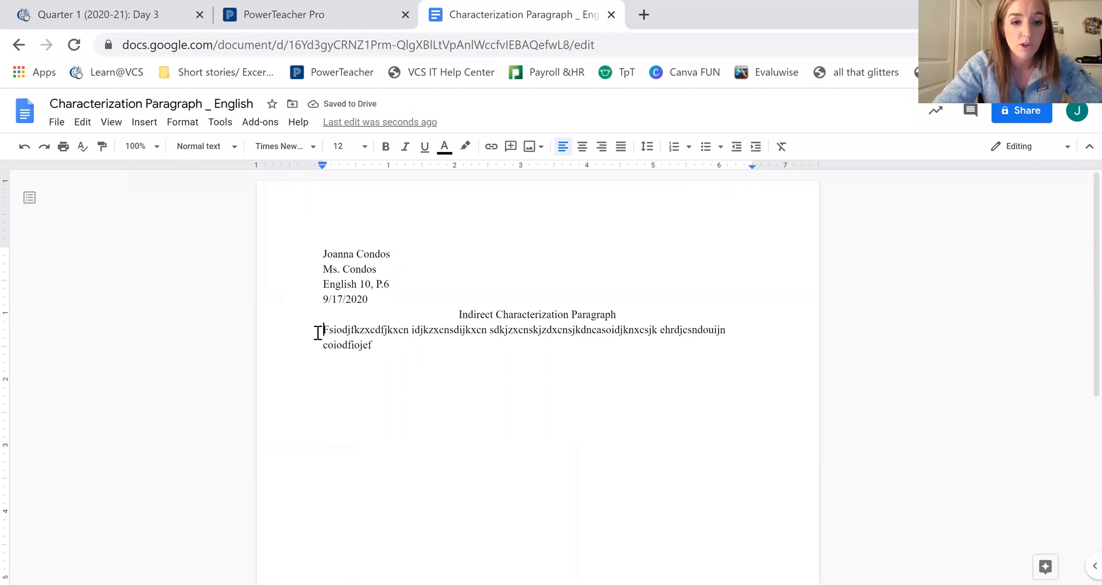
{"action": "key", "text": "Tab"}
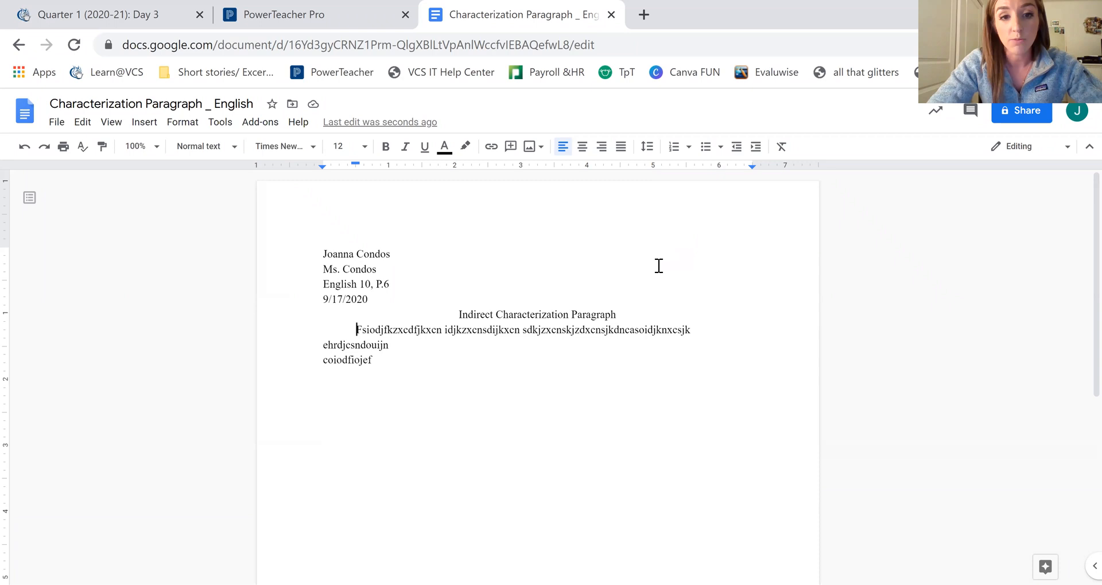
{"action": "left_click", "coordinate": [325, 359]}
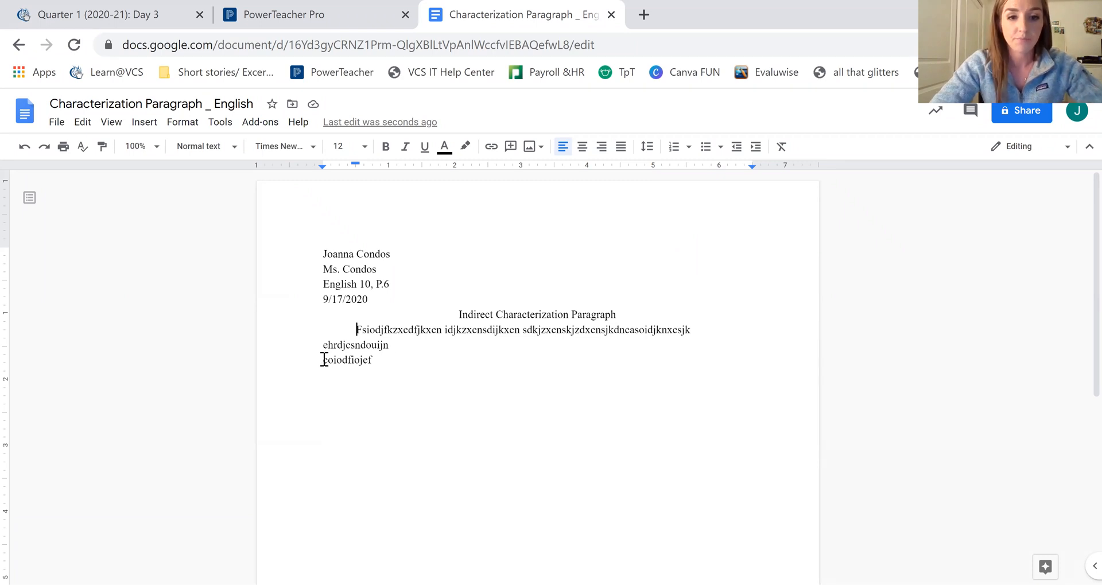
{"action": "key", "text": "BackSpace"}
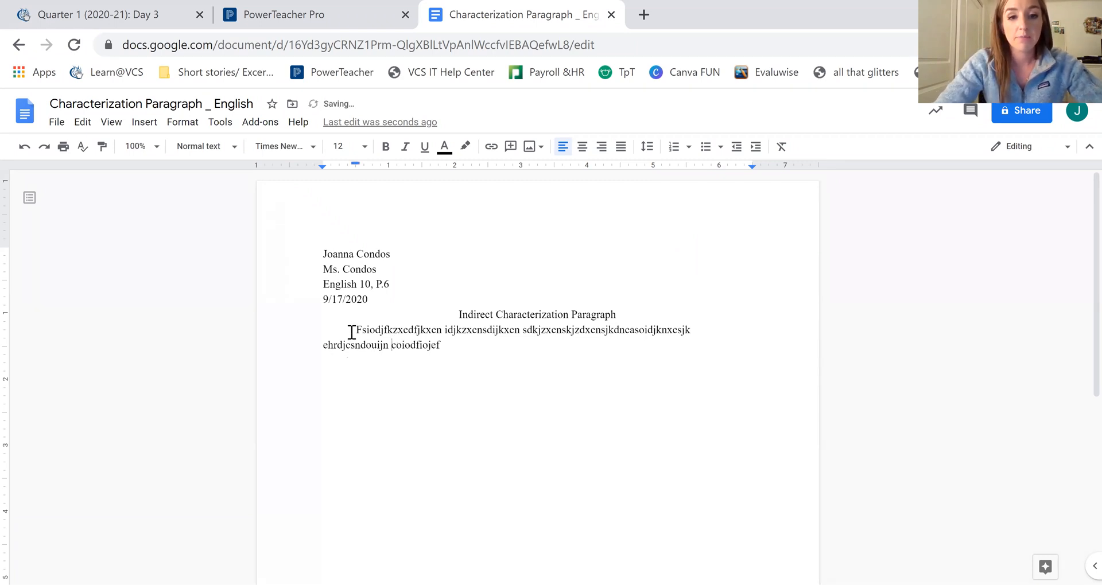
Step: Double-space the body paragraph
{"action": "left_click_drag", "start_coordinate": [355, 329], "coordinate": [446, 344]}
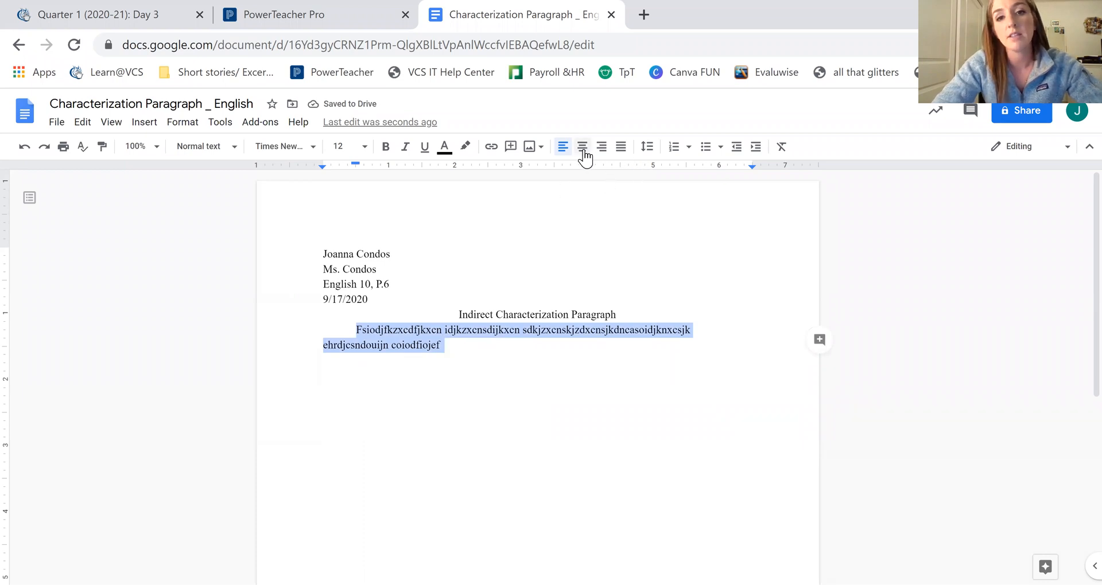
{"action": "left_click", "coordinate": [646, 151]}
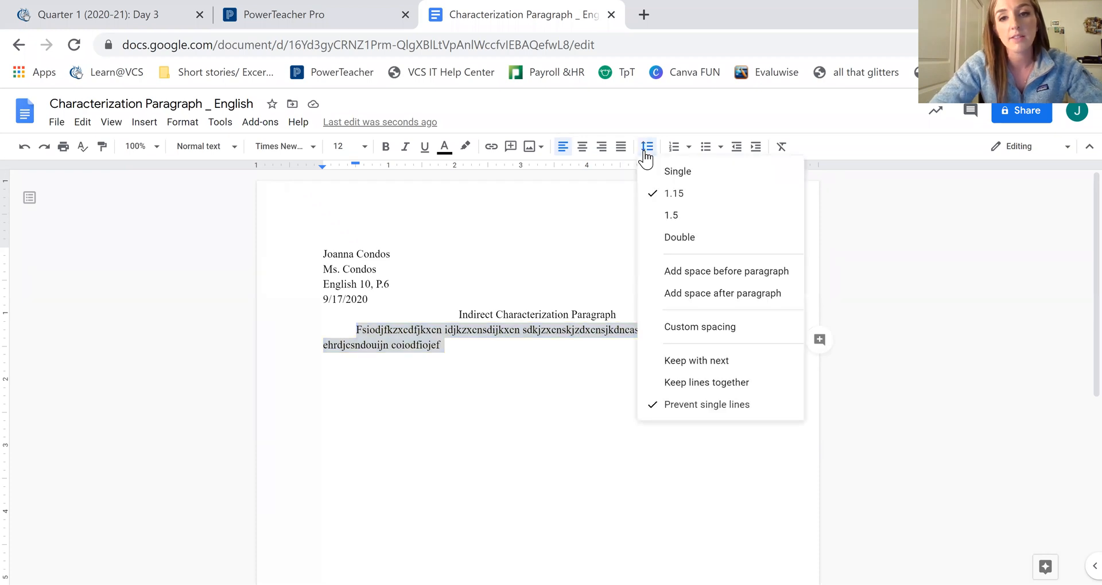
{"action": "left_click", "coordinate": [679, 241]}
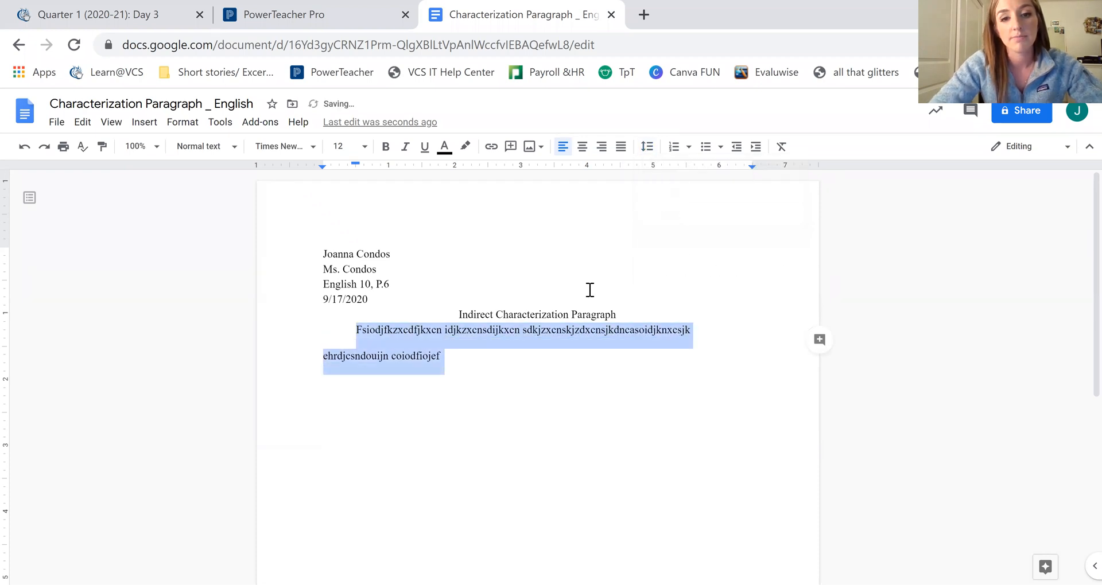
{"action": "left_click", "coordinate": [438, 357]}
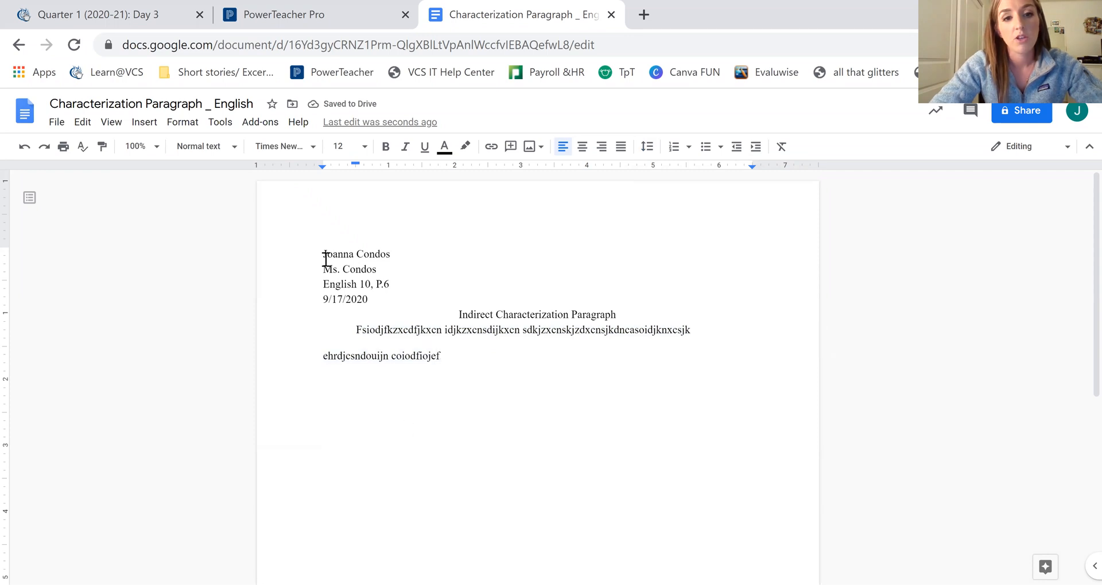
Step: Double-space the four heading lines above the title
{"action": "left_click_drag", "start_coordinate": [322, 254], "coordinate": [372, 299]}
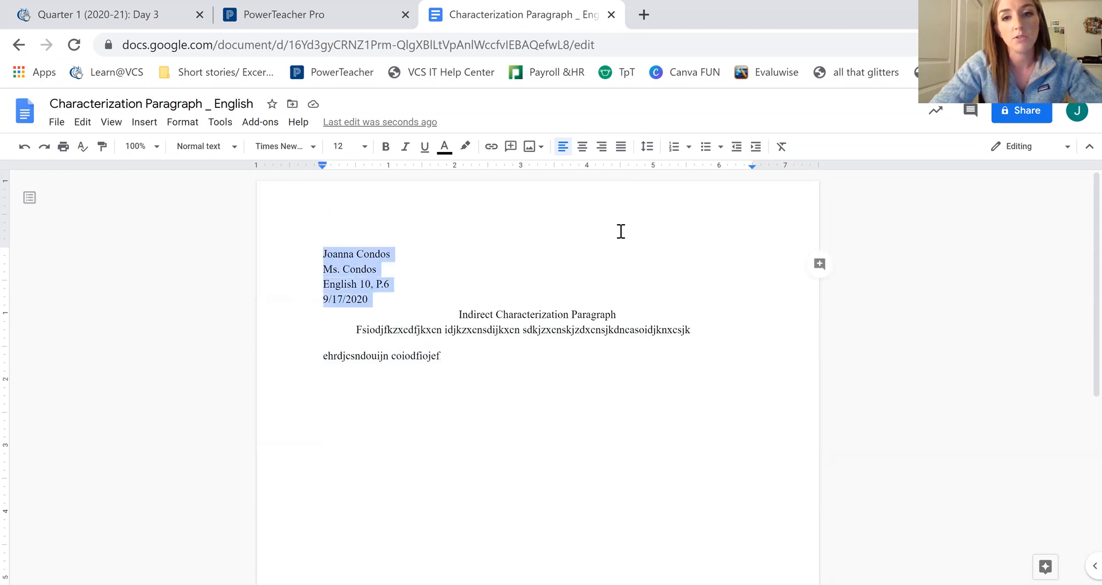
{"action": "left_click", "coordinate": [652, 152]}
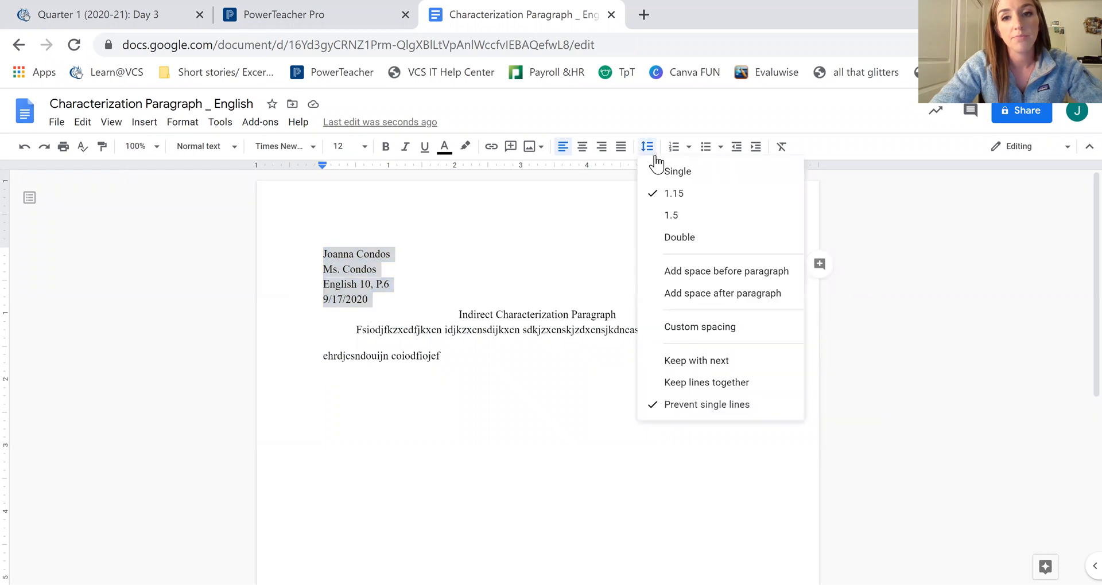
{"action": "left_click", "coordinate": [679, 239]}
{"action": "left_click", "coordinate": [468, 309]}
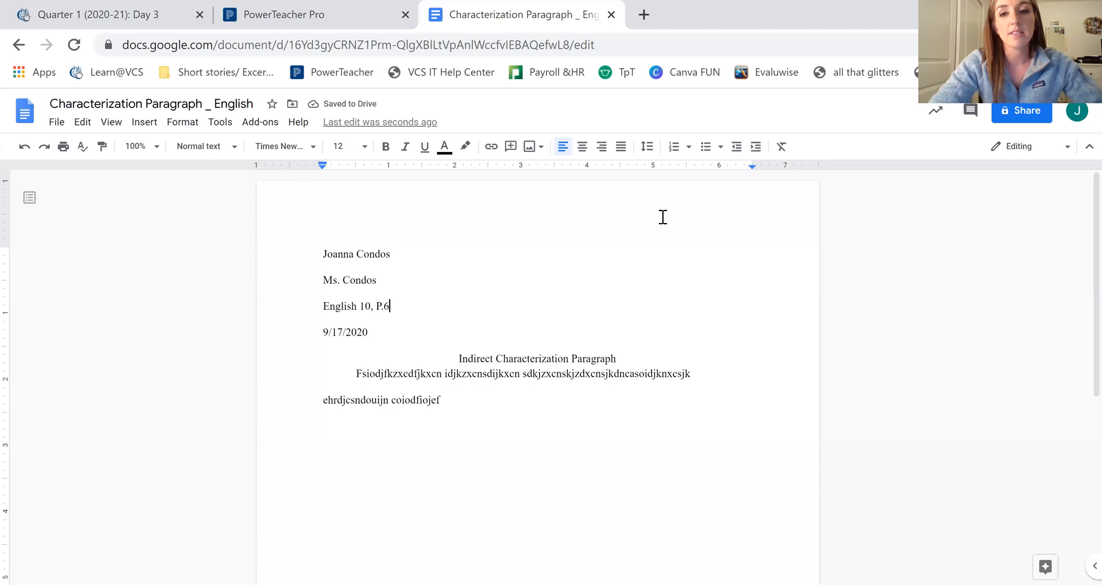
Step: Open the page header and type the student's last name, right-aligned
{"action": "double_click", "coordinate": [751, 211]}
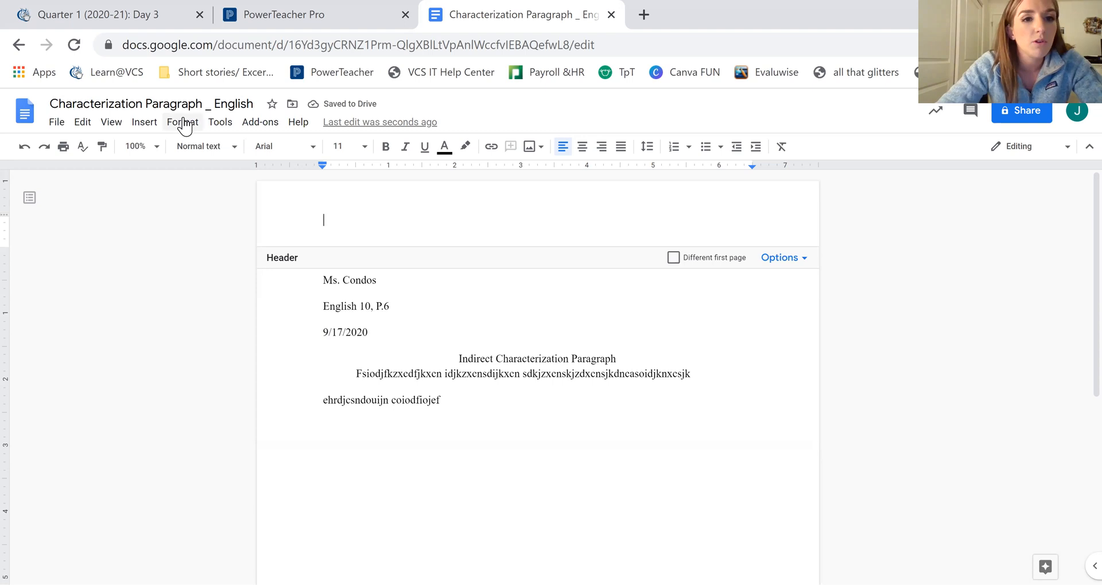
{"action": "left_click", "coordinate": [111, 123]}
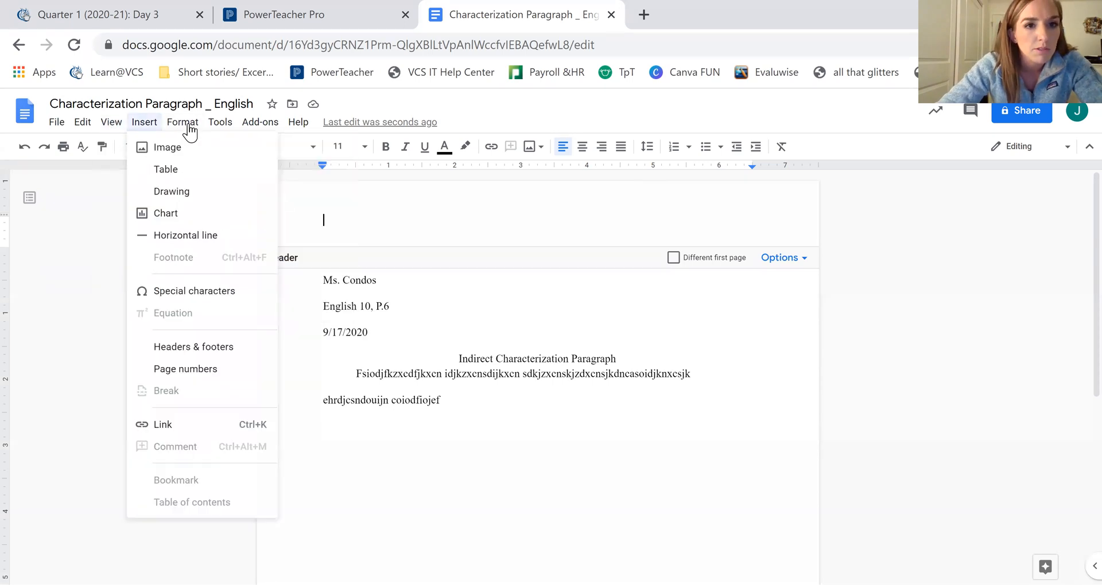
{"action": "mouse_move", "coordinate": [189, 127]}
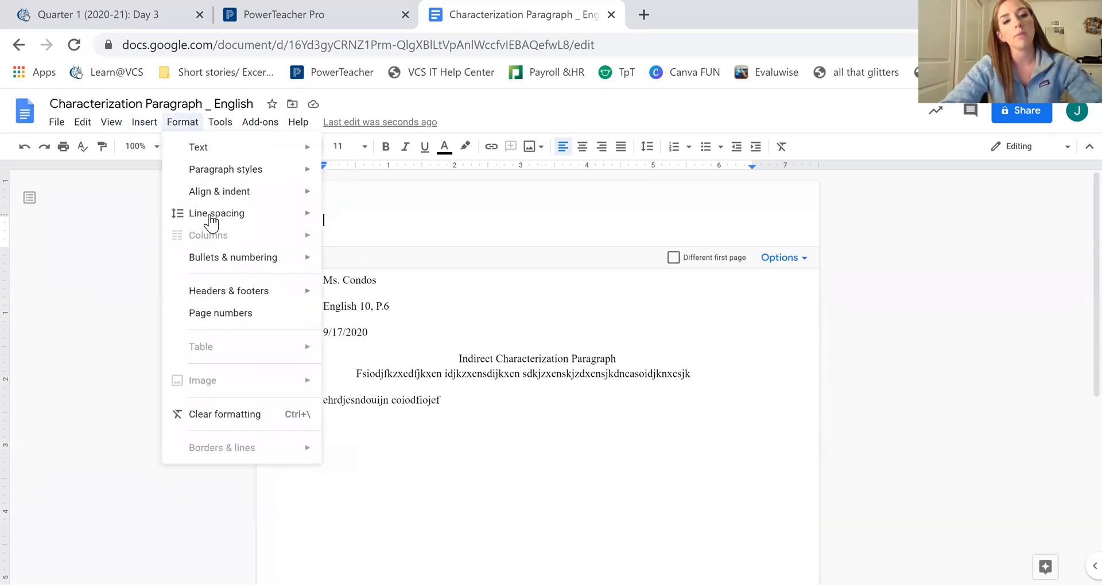
{"action": "mouse_move", "coordinate": [255, 304]}
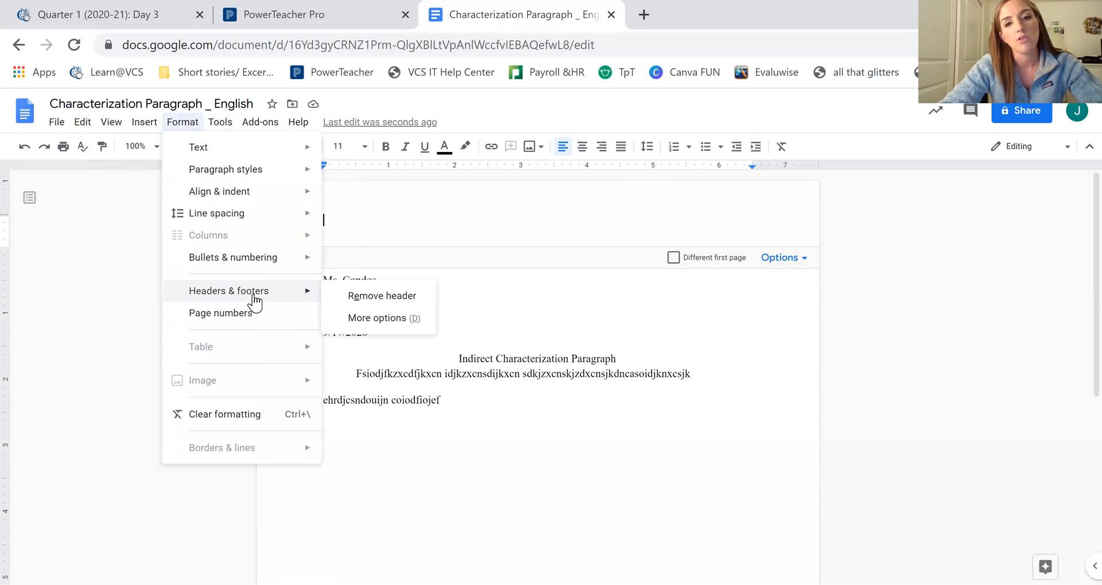
{"action": "left_click", "coordinate": [715, 225]}
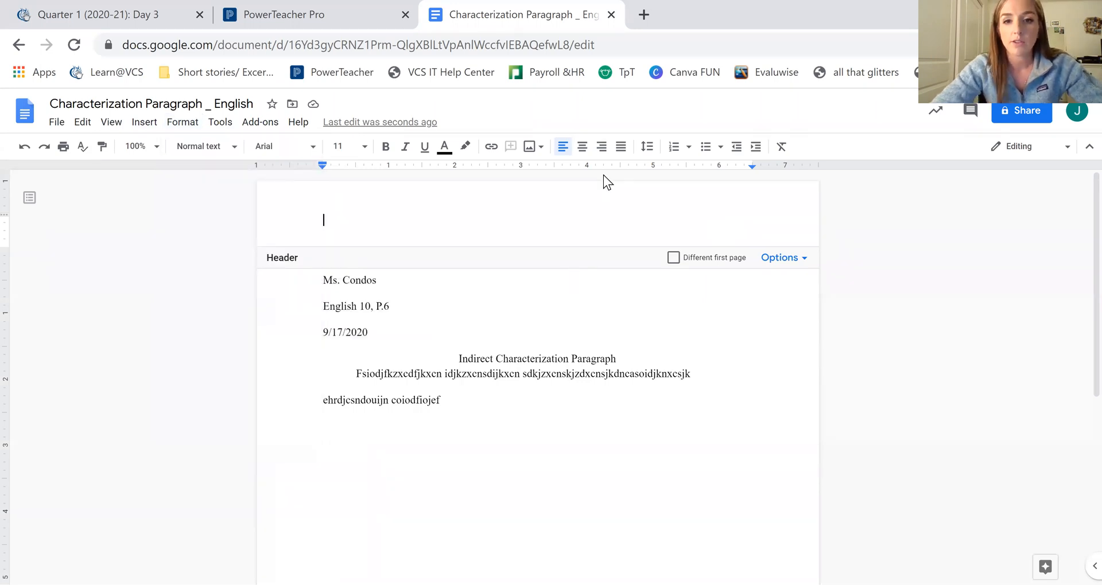
{"action": "left_click", "coordinate": [601, 147]}
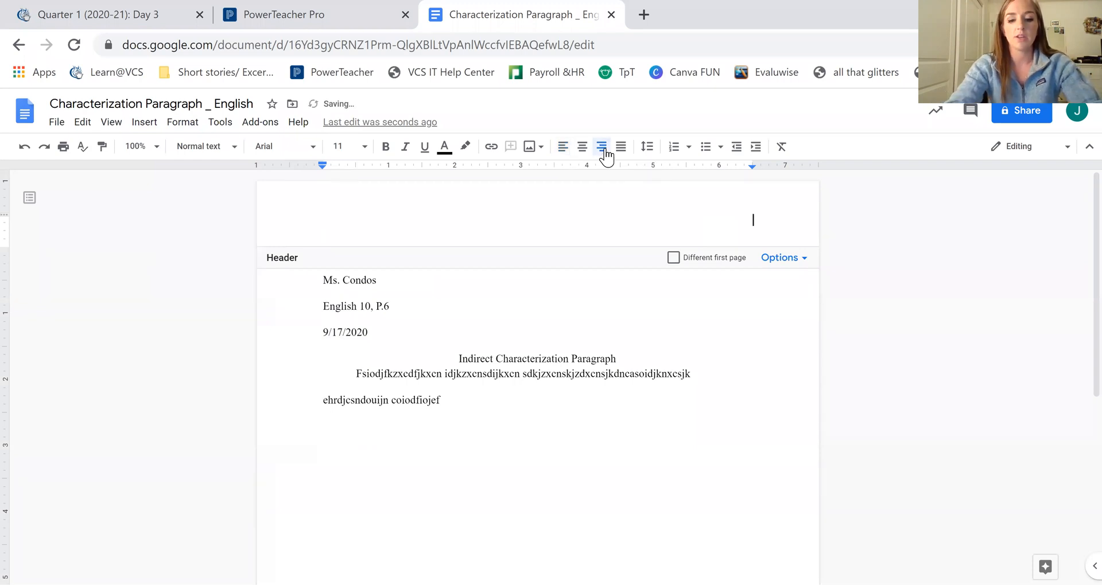
{"action": "type", "text": "Condos"}
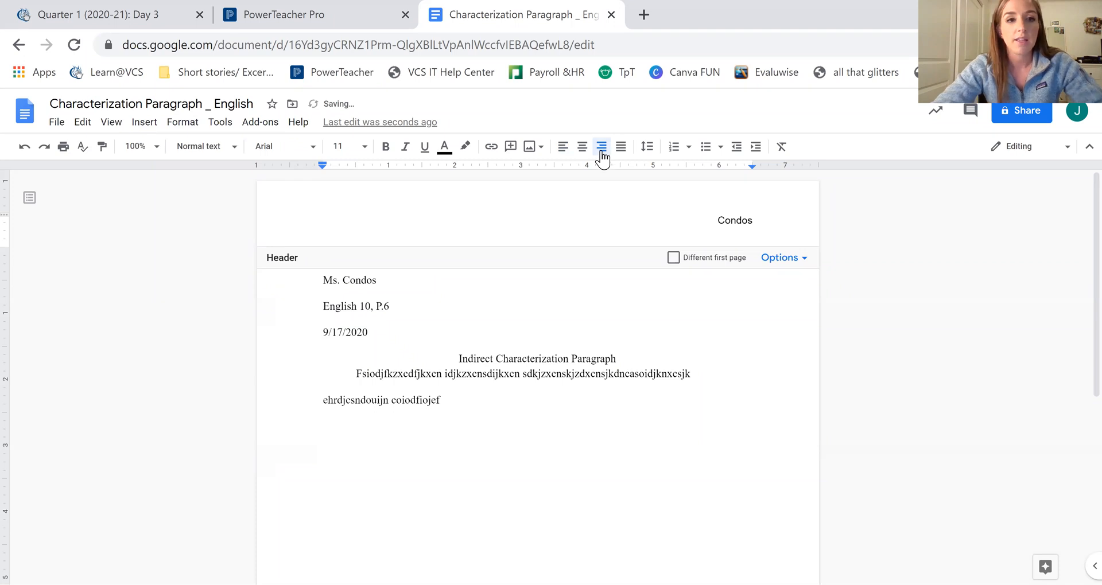
Step: Insert an automatic page number after the name in the header
{"action": "left_click", "coordinate": [143, 127]}
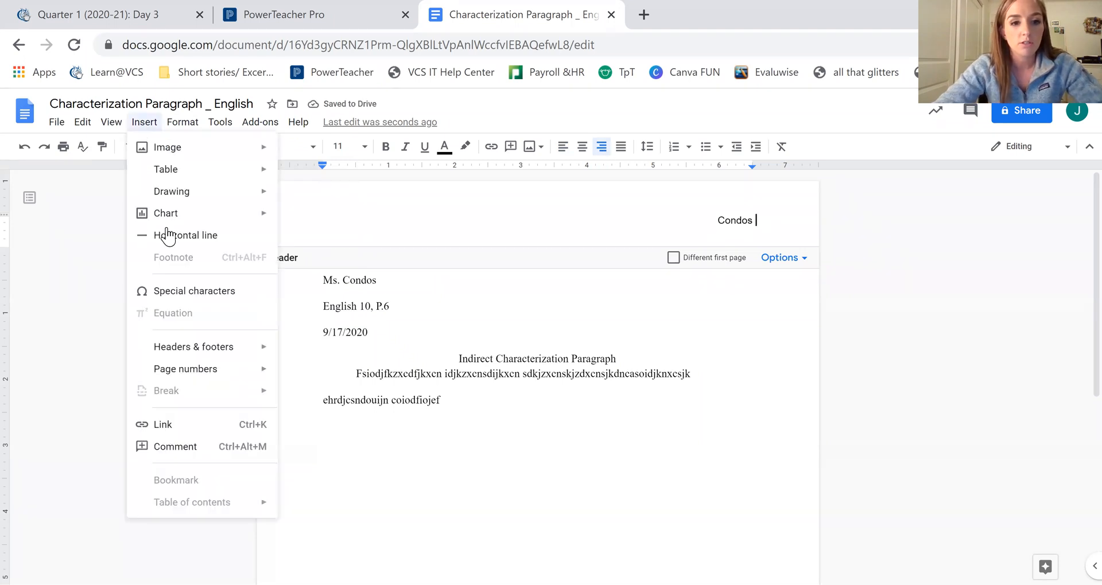
{"action": "mouse_move", "coordinate": [202, 377]}
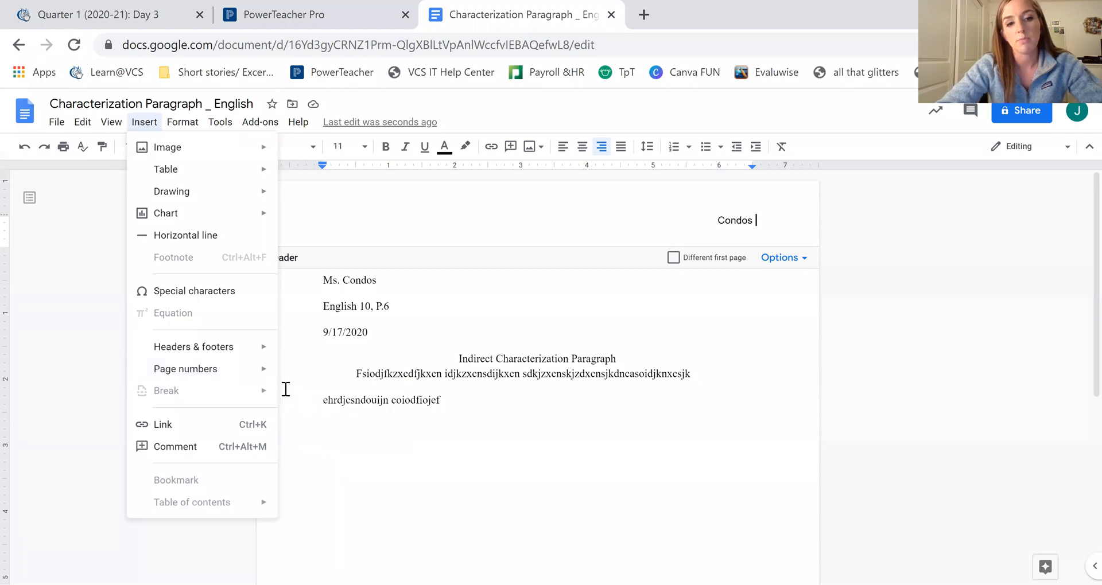
{"action": "mouse_move", "coordinate": [259, 370]}
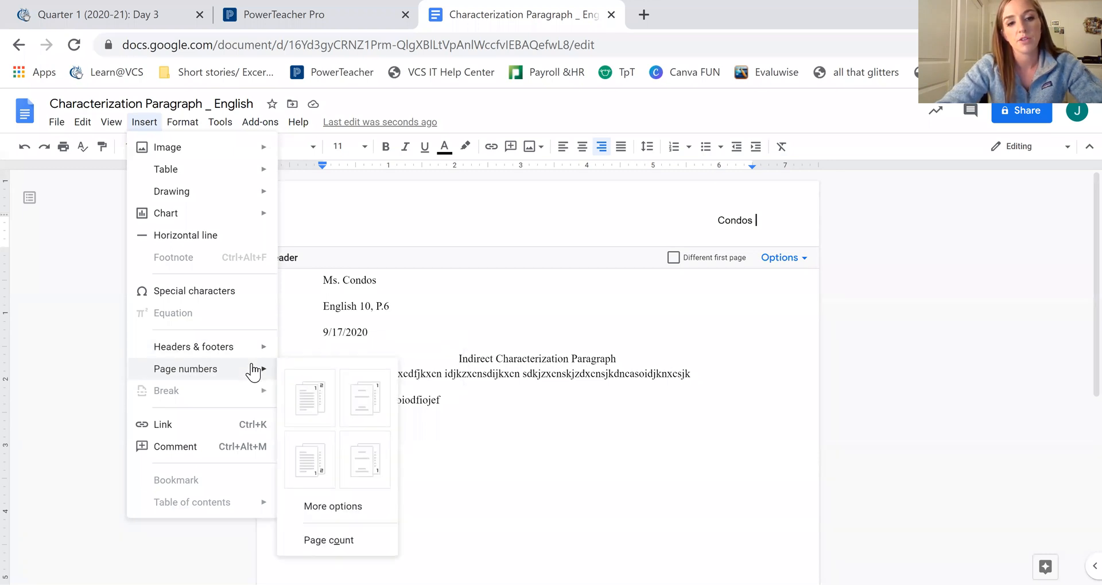
{"action": "left_click", "coordinate": [302, 409]}
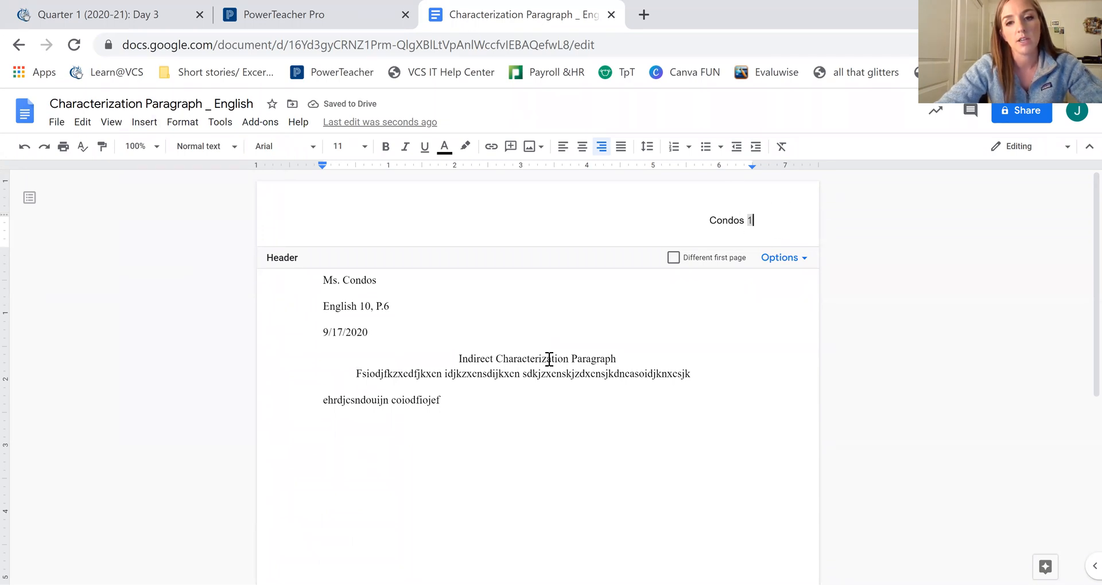
Step: Format the header's last name and page number as Times New Roman 12, then return to the body
{"action": "scroll", "coordinate": [596, 273], "scroll_direction": "down", "scroll_amount": 1}
{"action": "left_click_drag", "start_coordinate": [769, 189], "coordinate": [676, 192]}
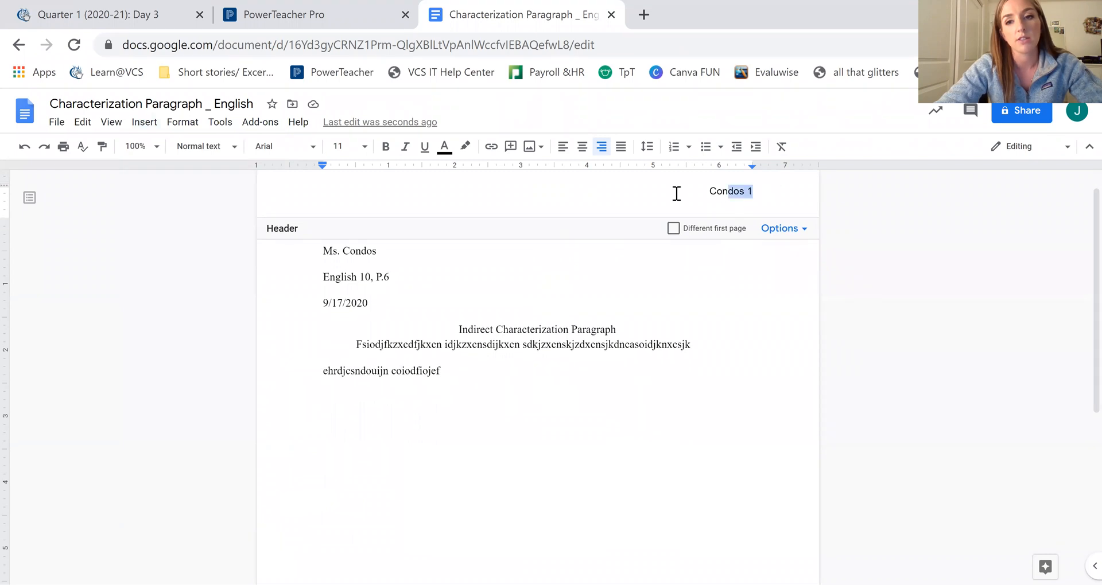
{"action": "left_click", "coordinate": [310, 147]}
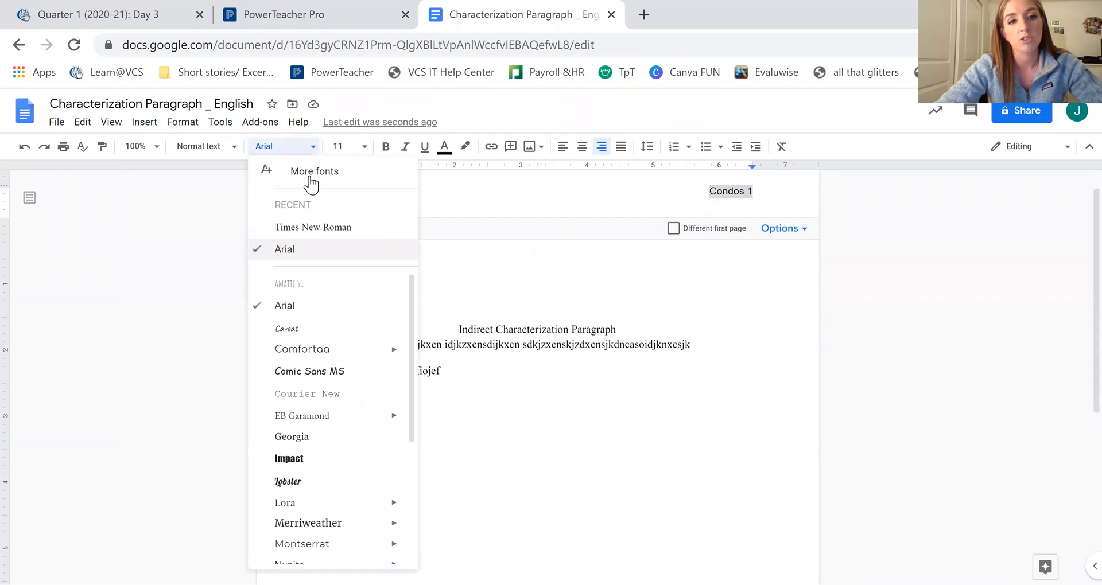
{"action": "left_click", "coordinate": [304, 227]}
{"action": "left_click", "coordinate": [339, 147]}
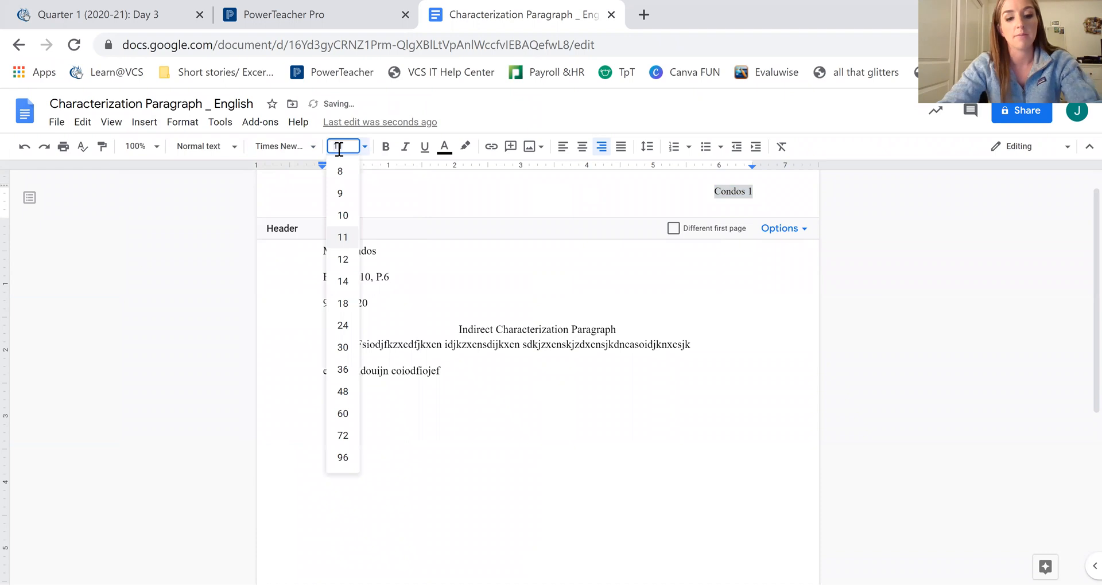
{"action": "left_click", "coordinate": [339, 148]}
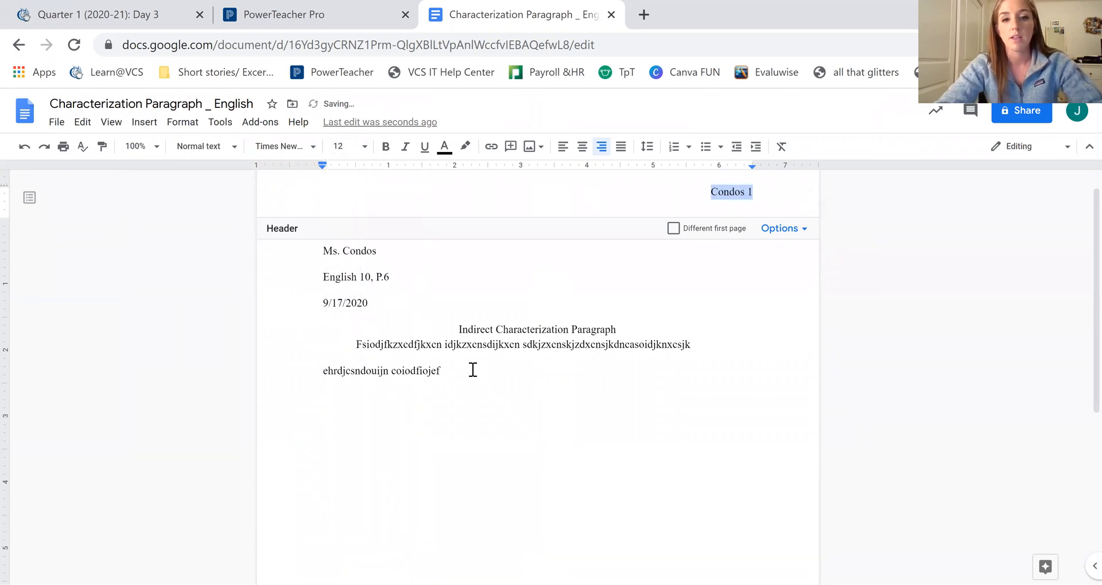
{"action": "left_click", "coordinate": [472, 371]}
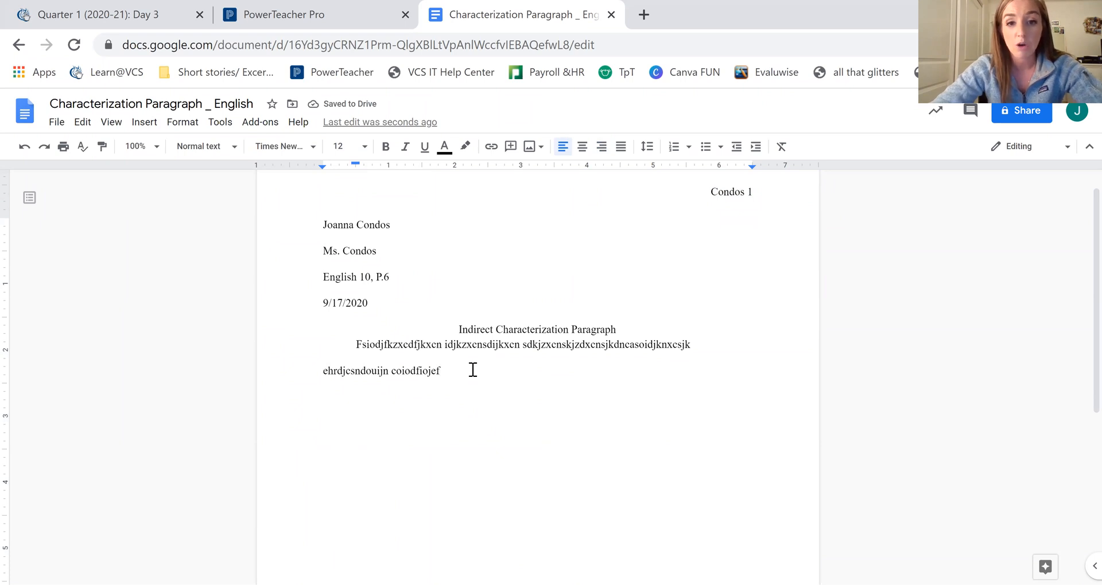
{"action": "scroll", "coordinate": [473, 370], "scroll_direction": "down", "scroll_amount": 3}
{"action": "scroll", "coordinate": [472, 370], "scroll_direction": "up", "scroll_amount": 3}
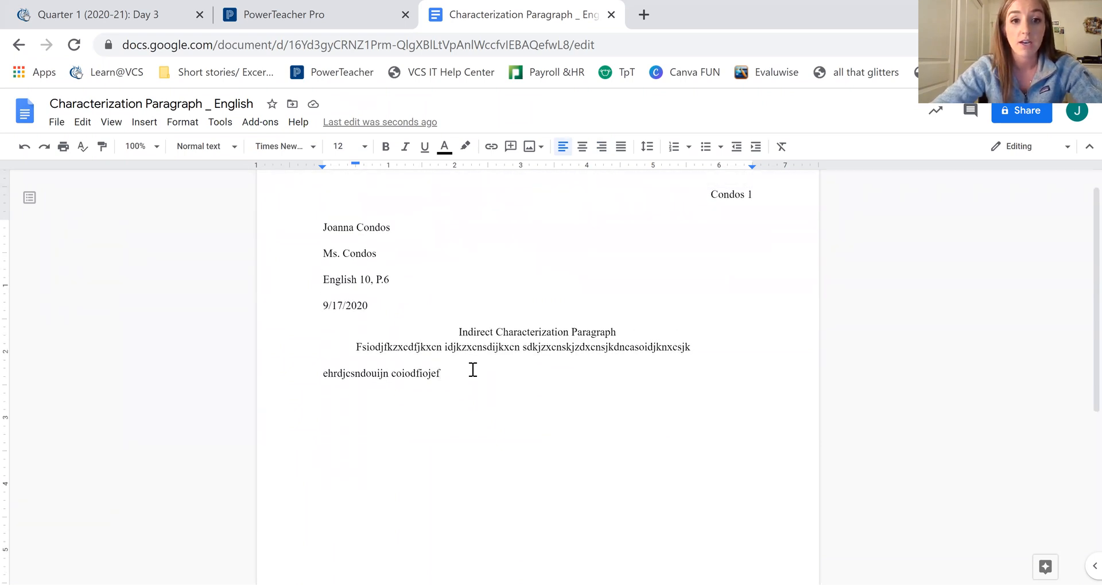